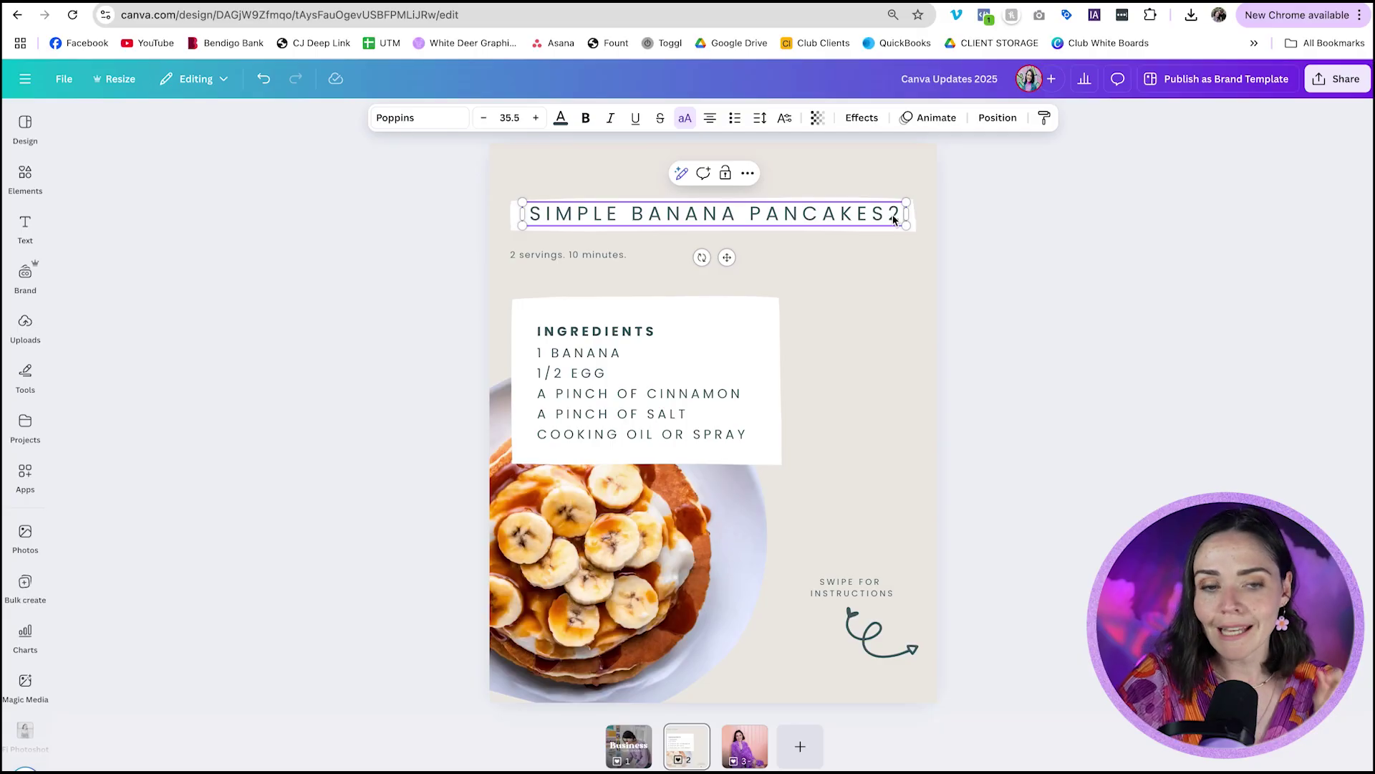
# Step: Cut the trailing 2 out of the title into its own text box and move it beside the title
pyautogui.click(1082, 252)
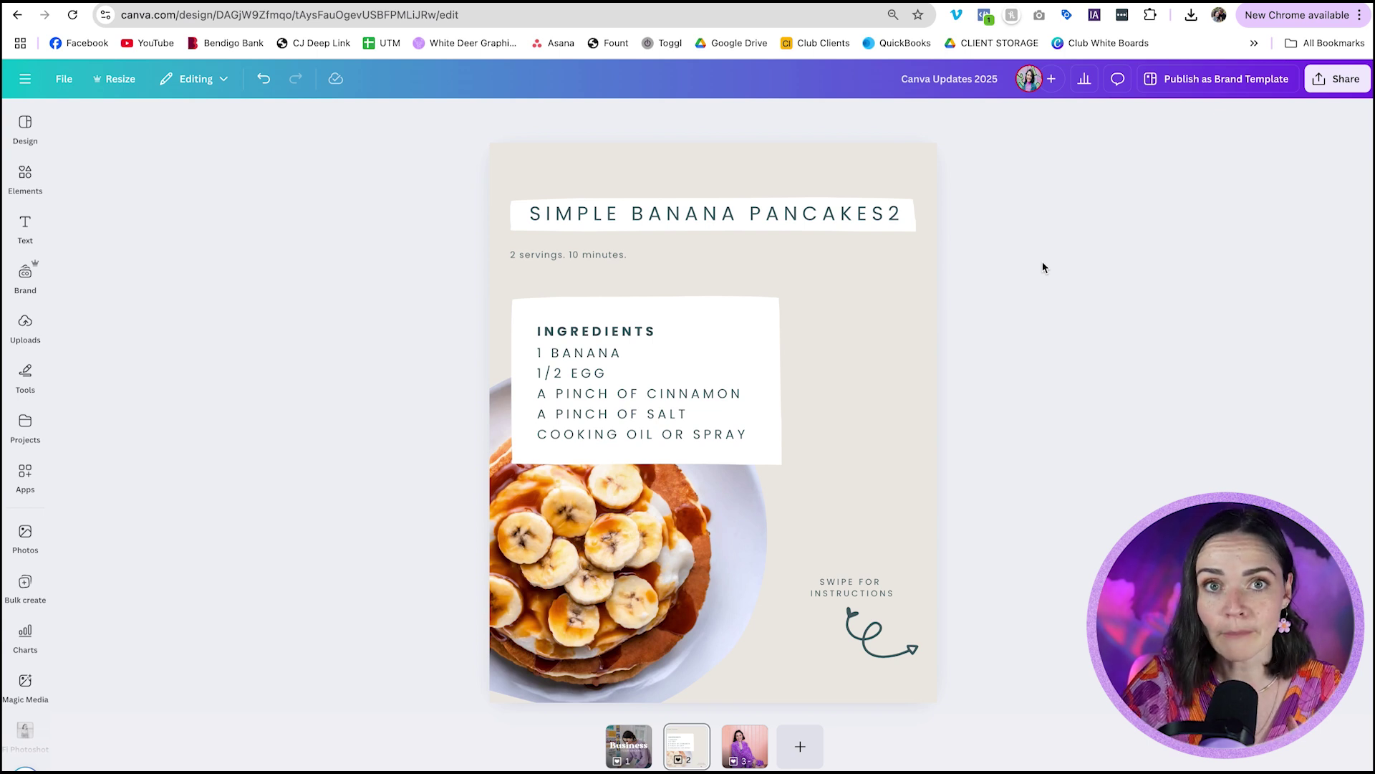
pyautogui.click(899, 217)
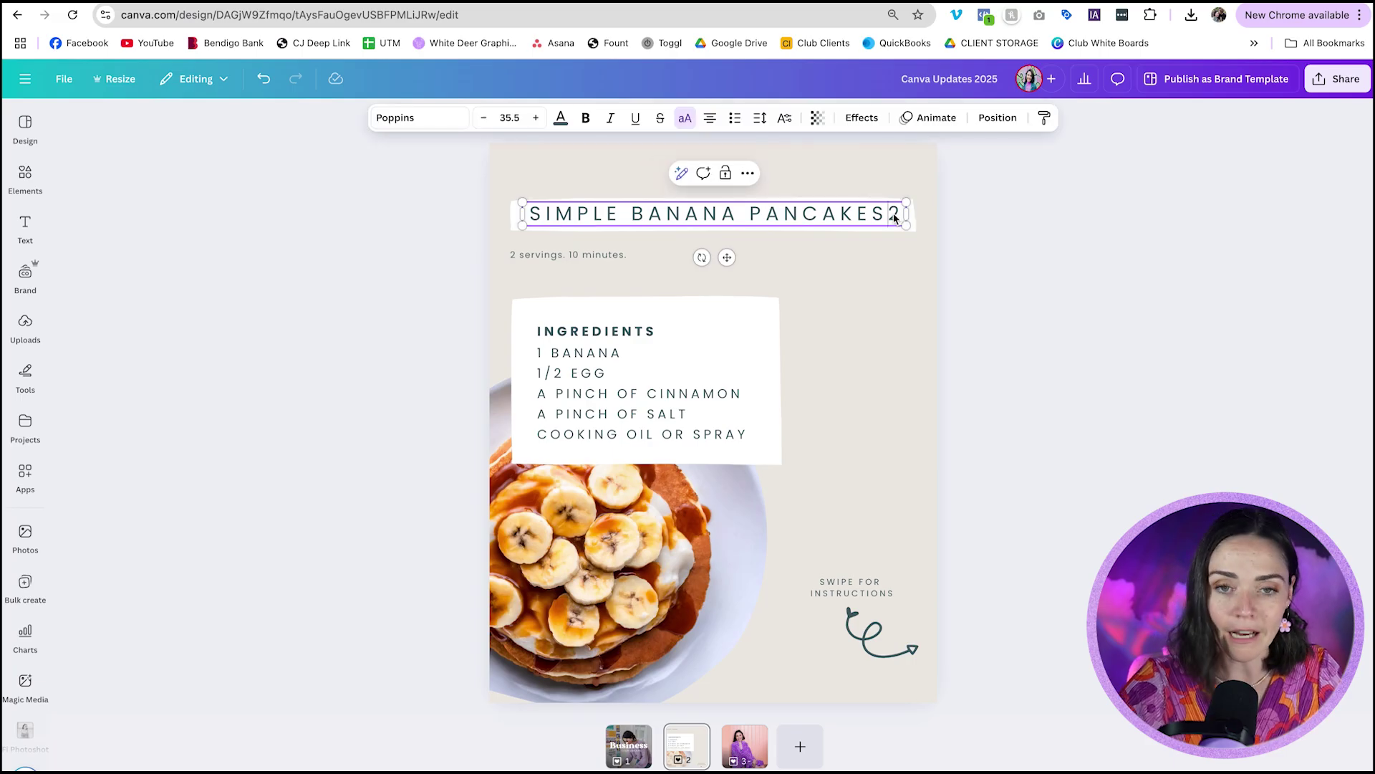
pyautogui.moveTo(896, 217); pyautogui.dragTo(901, 220)
pyautogui.hotkey('ctrl', 'x')
pyautogui.click(959, 342)
pyautogui.press('t')
pyautogui.hotkey('ctrl', 'v')
pyautogui.click(713, 424)
pyautogui.moveTo(713, 424); pyautogui.dragTo(902, 216)
# Step: Retype 2 at the end of the title so it reads SIMPLE BANANA PANCAKES2, and select it
pyautogui.scroll(5, 901, 216)
pyautogui.scroll(-1, 1260, 301)
pyautogui.scroll(-3, 1261, 300)
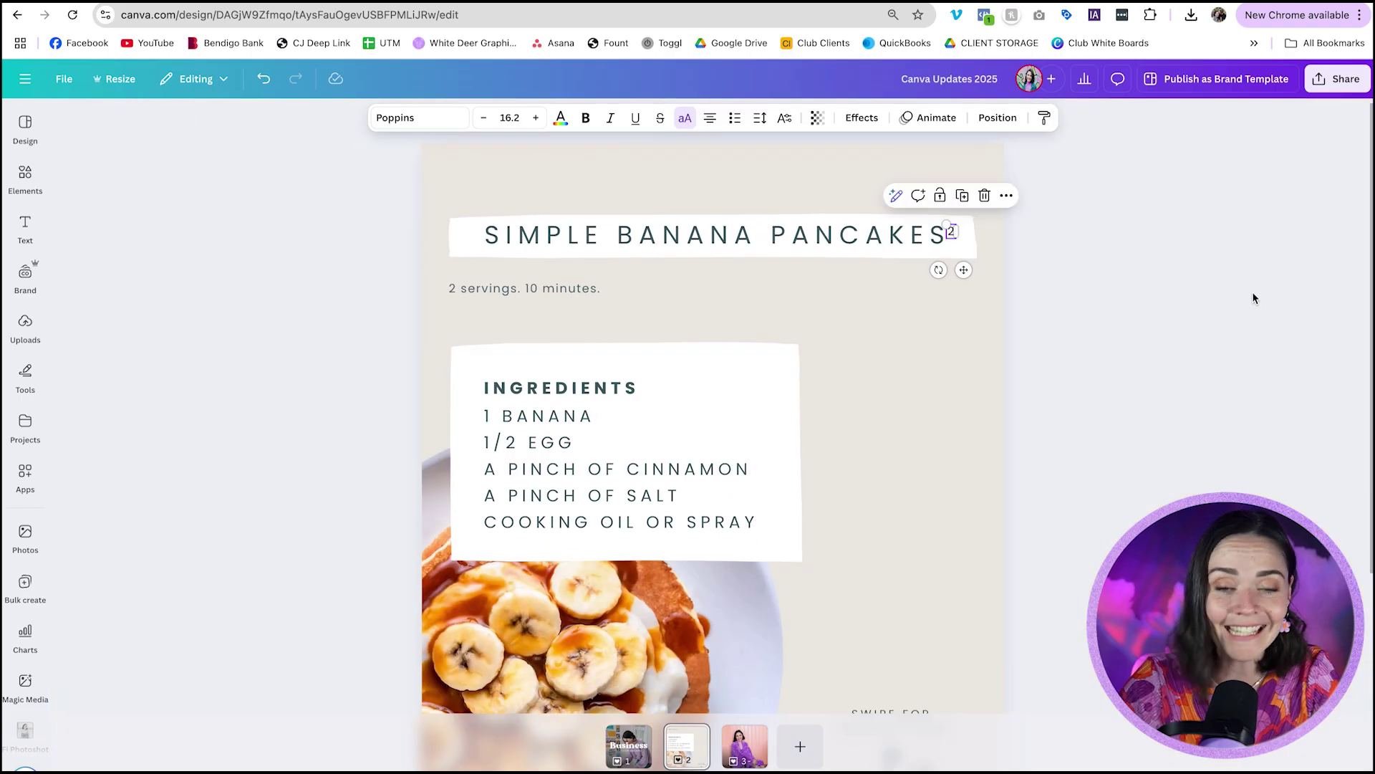
pyautogui.click(1100, 228)
pyautogui.click(952, 234)
pyautogui.click(949, 234)
pyautogui.write('2')
pyautogui.hotkey('shift', 'Left')
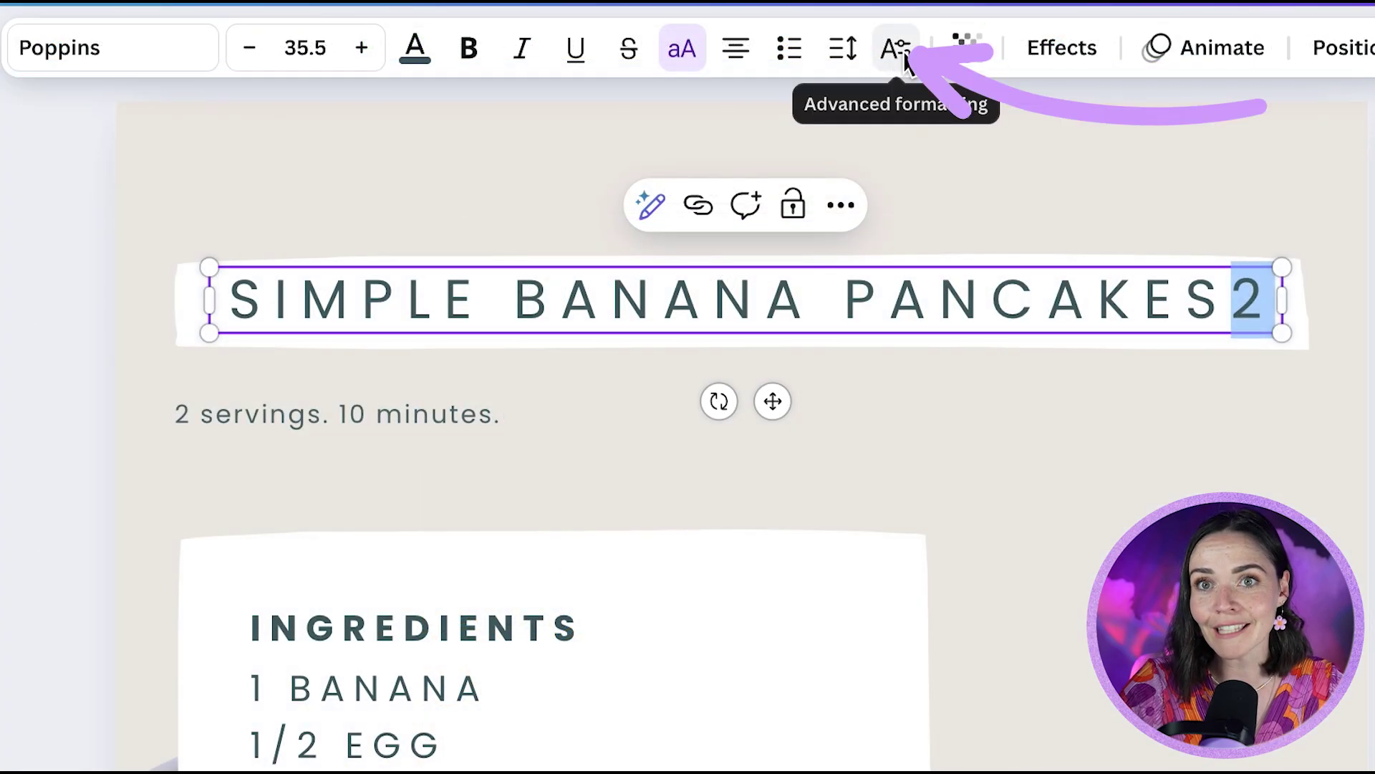
# Step: Set the selected trailing 2 to Superscript text position, then select the superscript 2
pyautogui.click(899, 52)
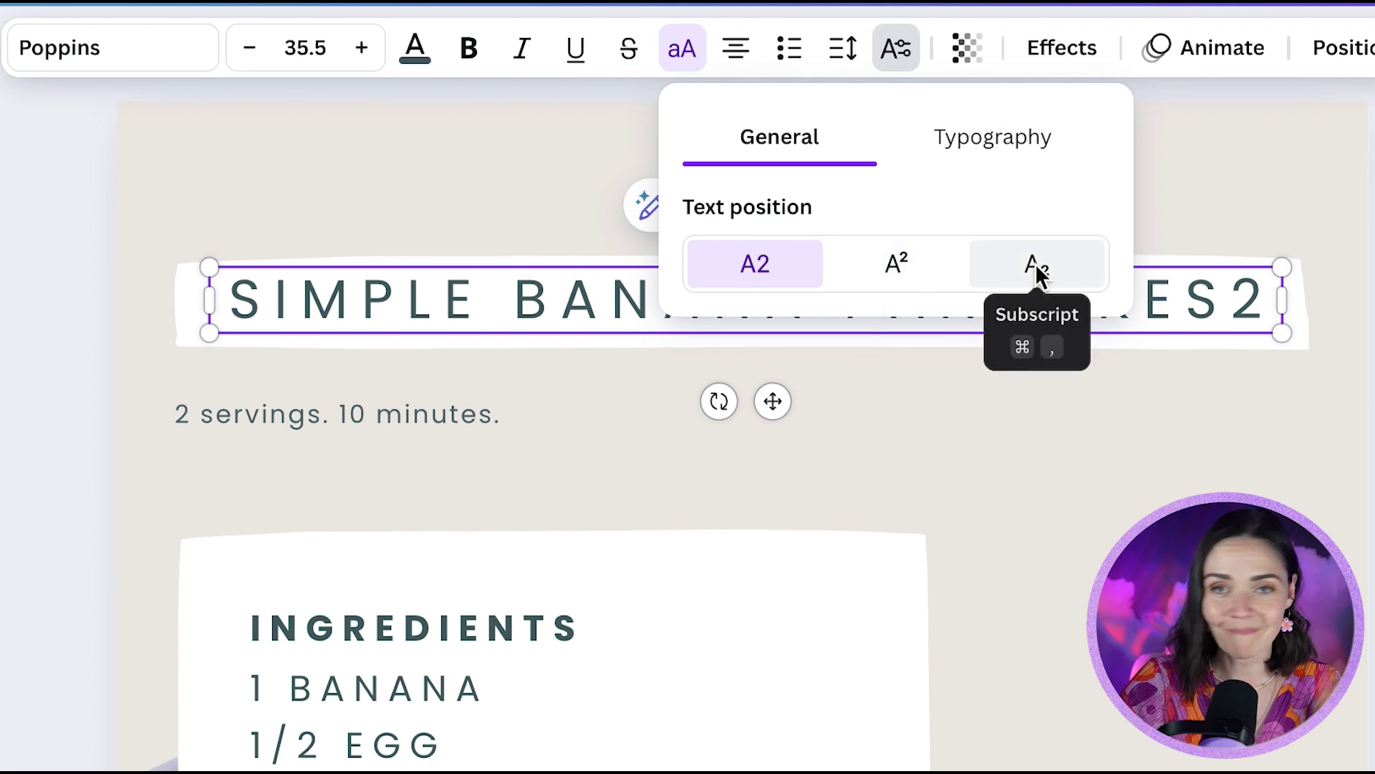
pyautogui.click(907, 263)
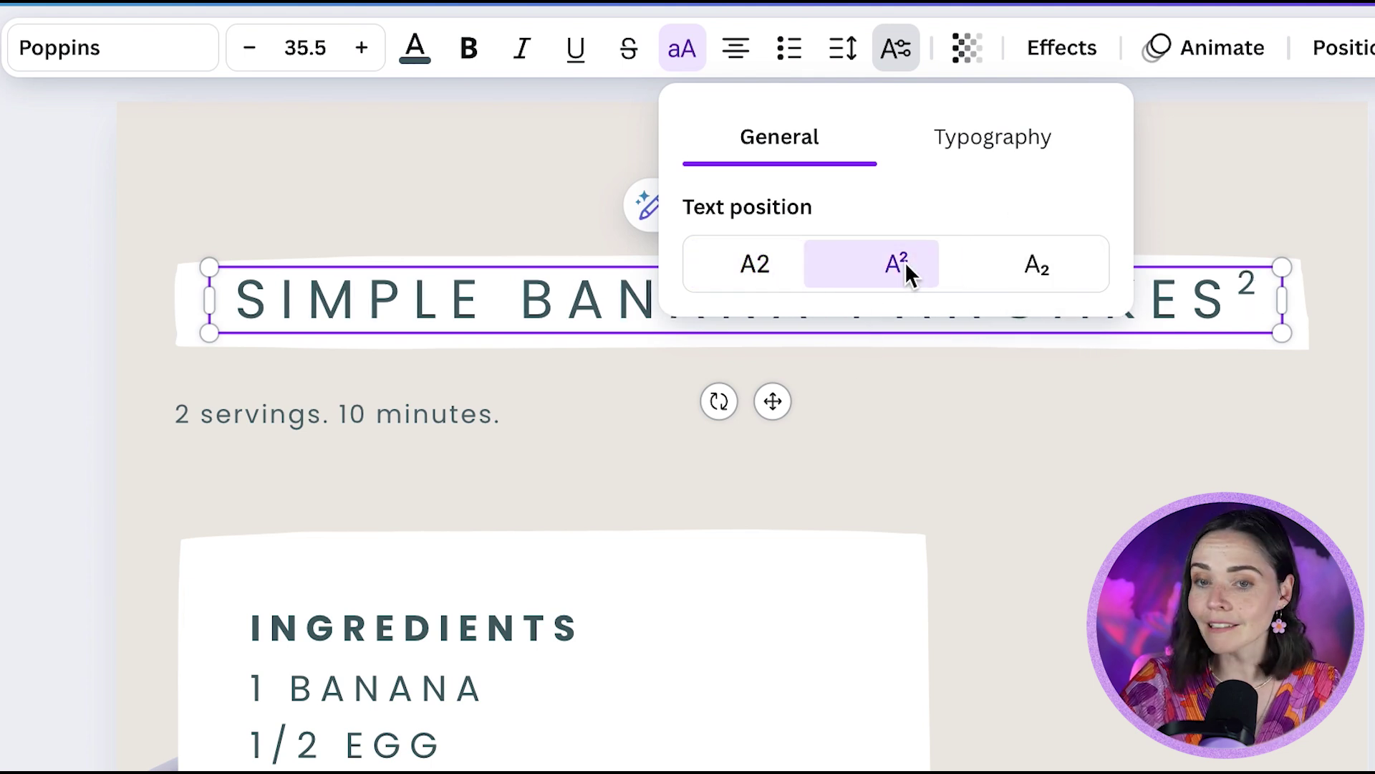
pyautogui.doubleClick(1253, 301)
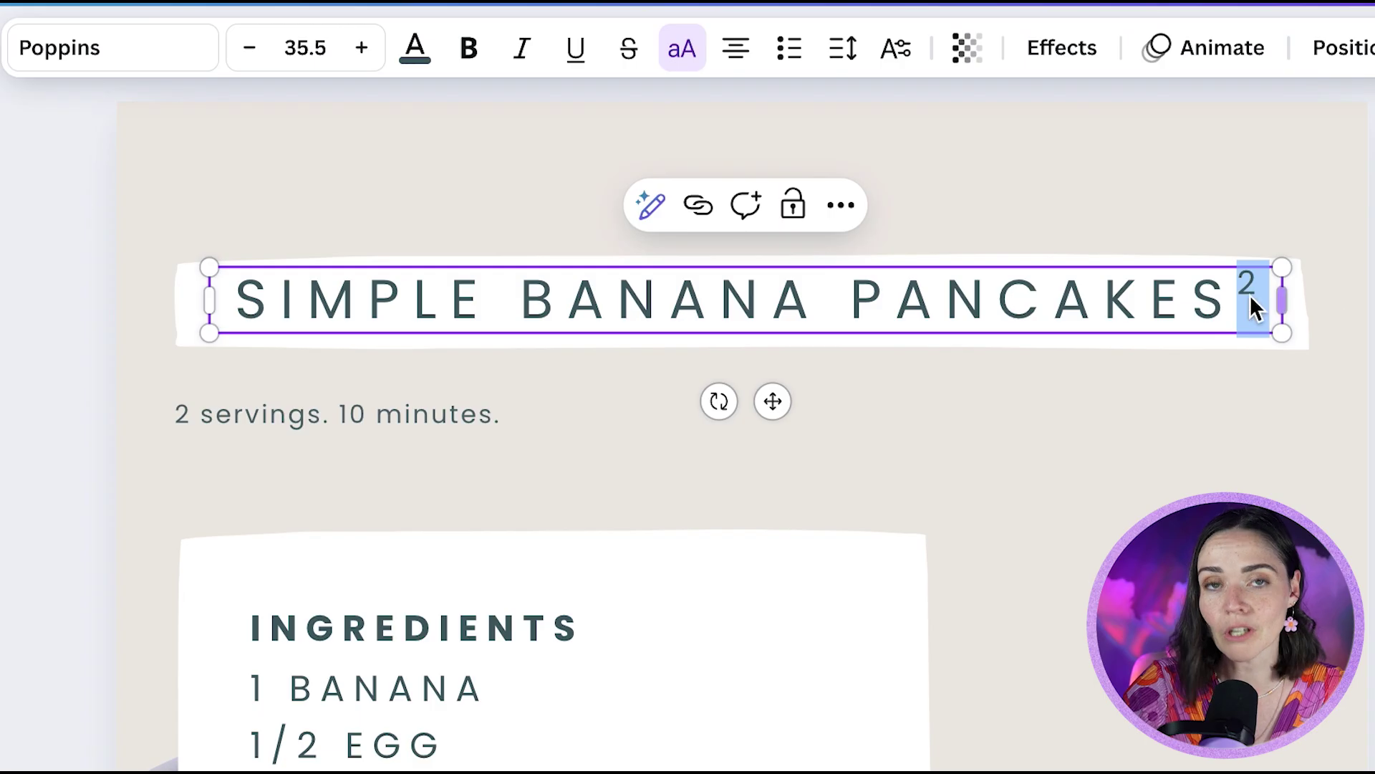
pyautogui.press('Escape')
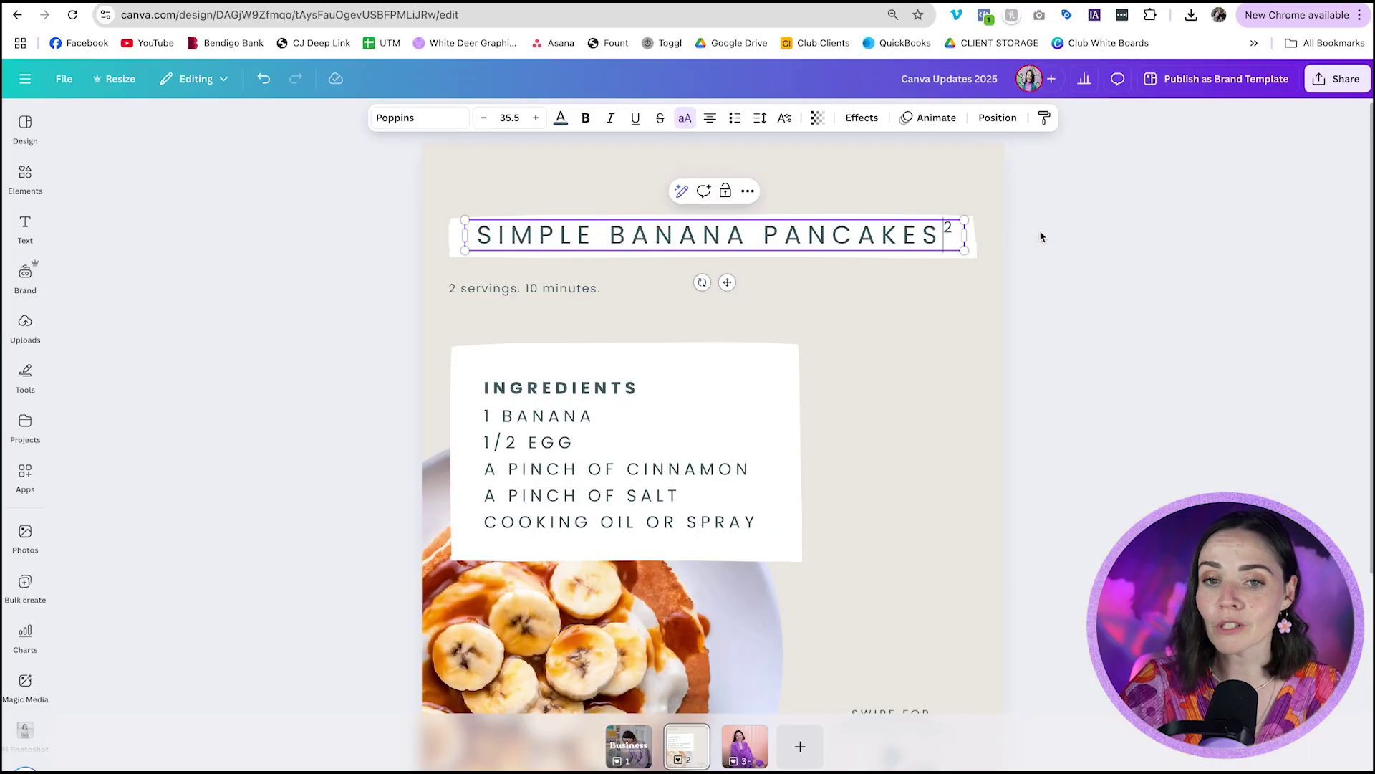
pyautogui.click(784, 117)
pyautogui.click(944, 229)
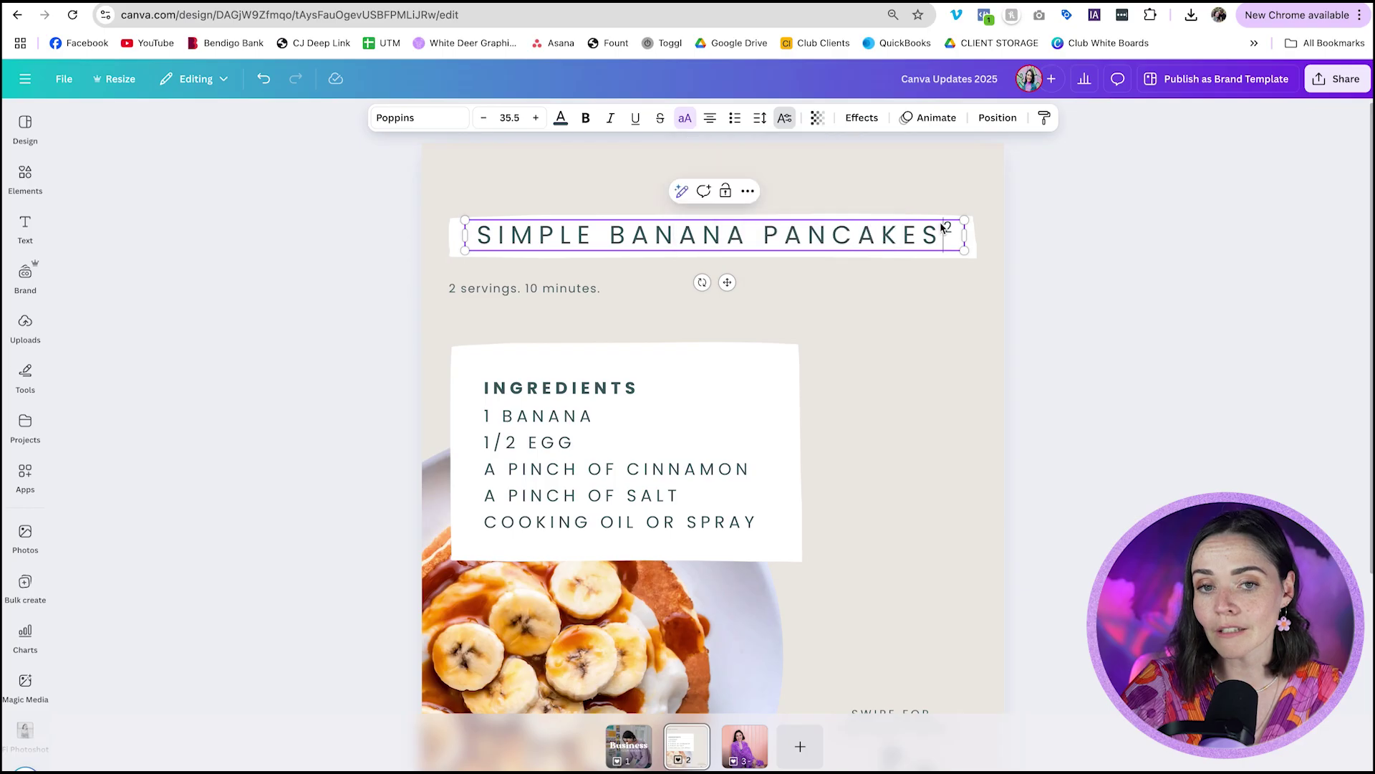
pyautogui.doubleClick(947, 231)
pyautogui.click(949, 233)
pyautogui.moveTo(951, 233); pyautogui.dragTo(942, 233)
pyautogui.click(784, 117)
pyautogui.click(852, 221)
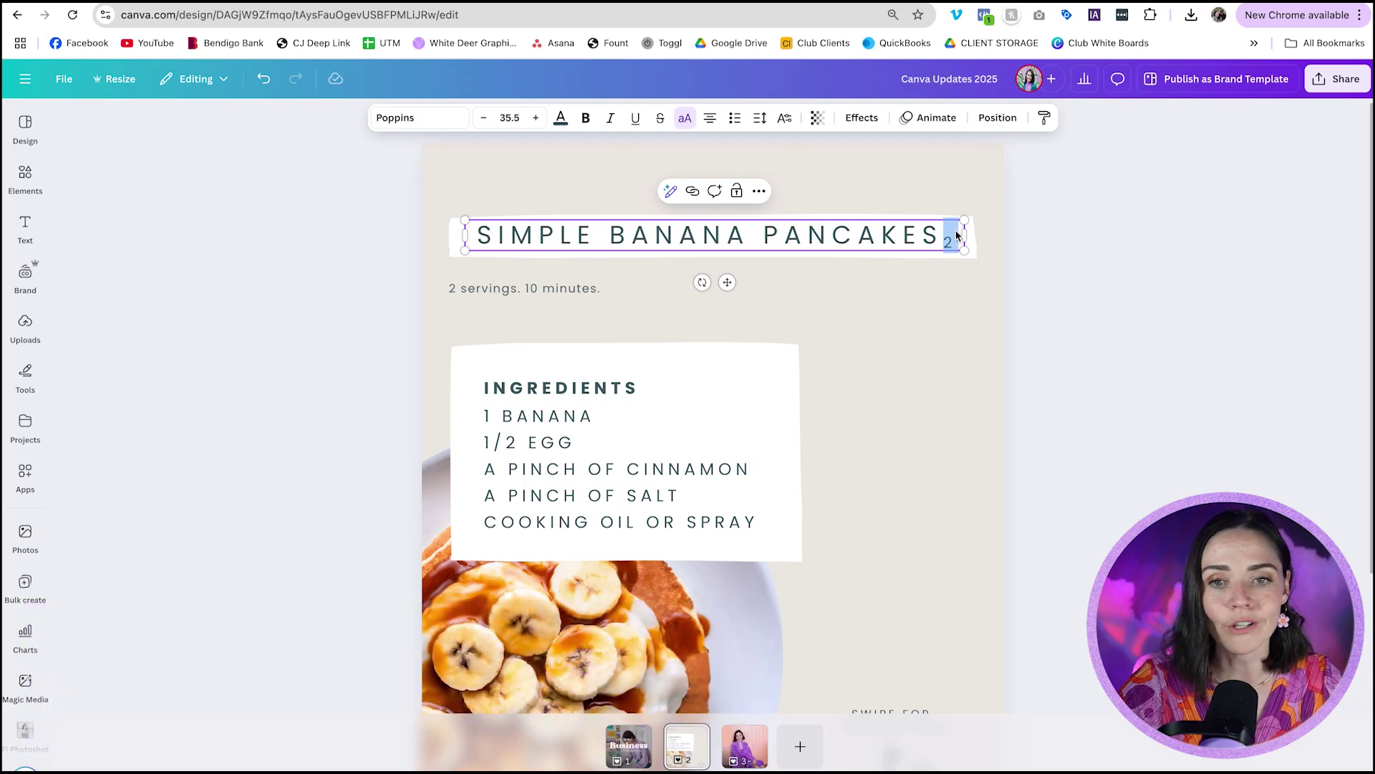
pyautogui.hotkey('ctrl', 'z')
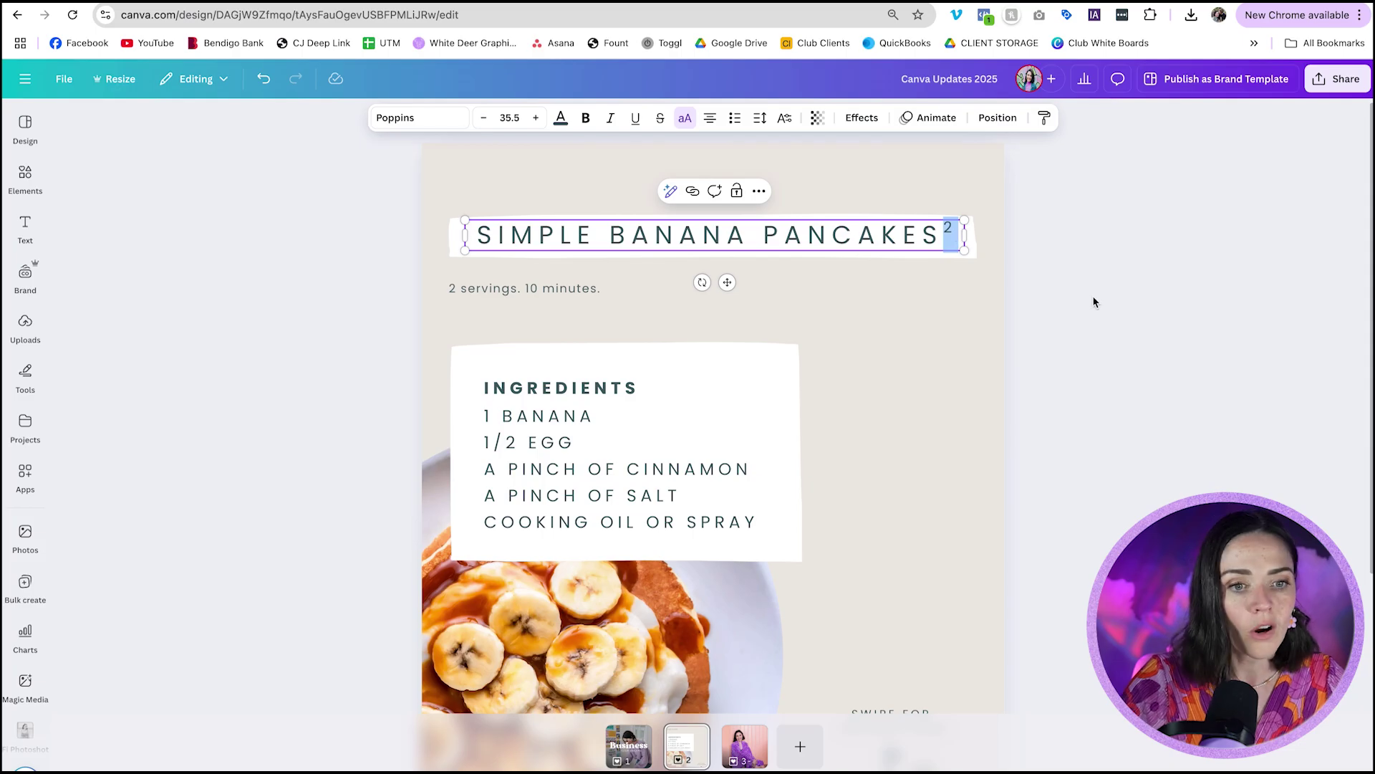
# Step: Make the 2 in the 1/2 EGG ingredient line a subscript
pyautogui.click(1073, 287)
pyautogui.click(541, 469)
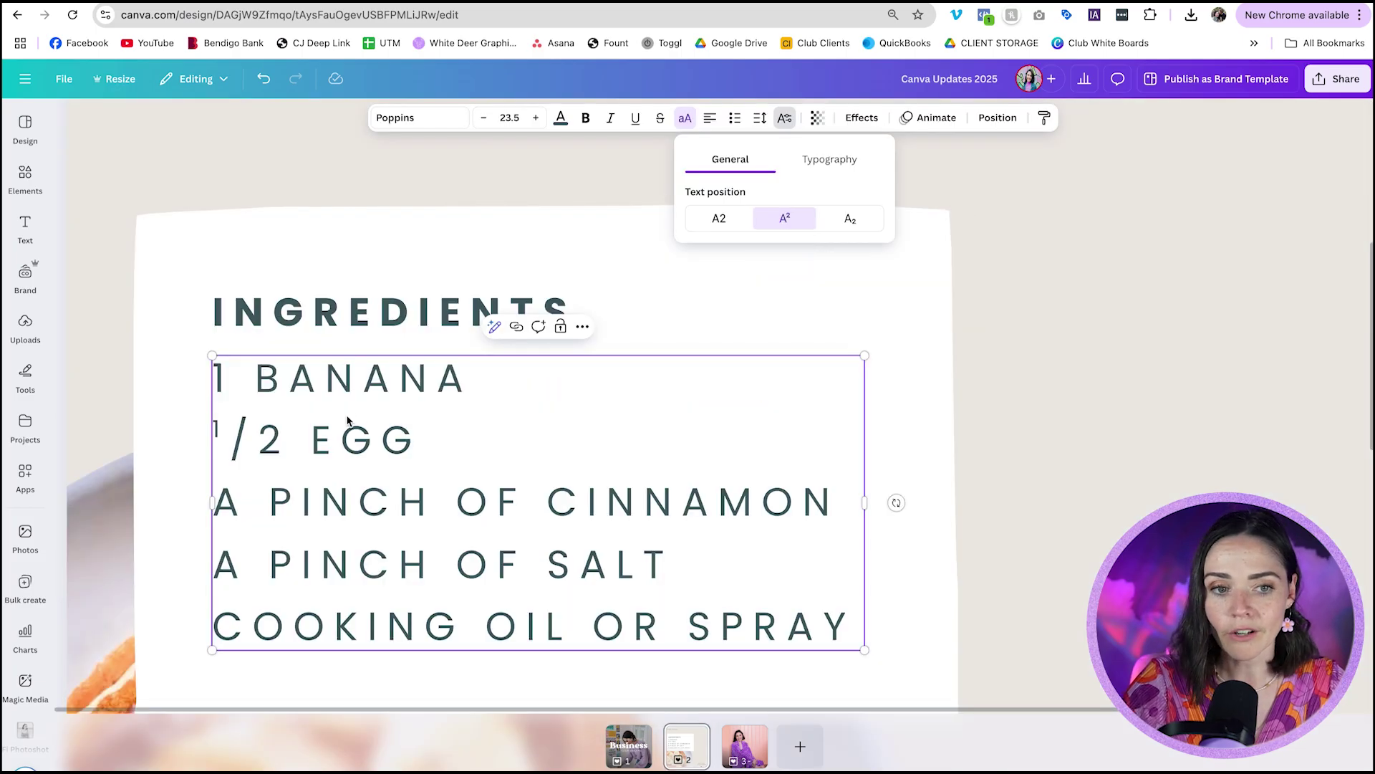
pyautogui.click(247, 437)
pyautogui.moveTo(256, 438); pyautogui.dragTo(291, 438)
pyautogui.click(785, 118)
pyautogui.click(850, 218)
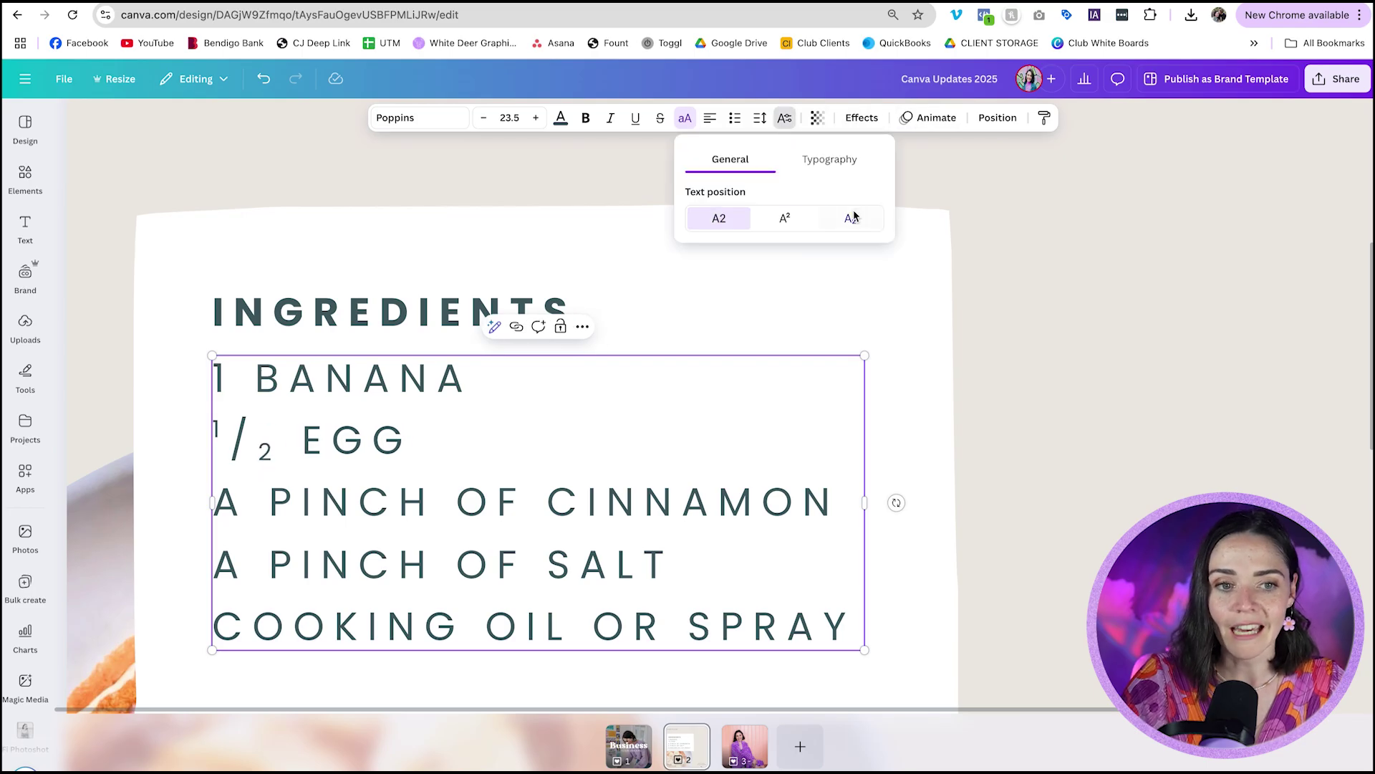
# Step: Clear the selection and zoom out twice to show the whole recipe page
pyautogui.click(279, 426)
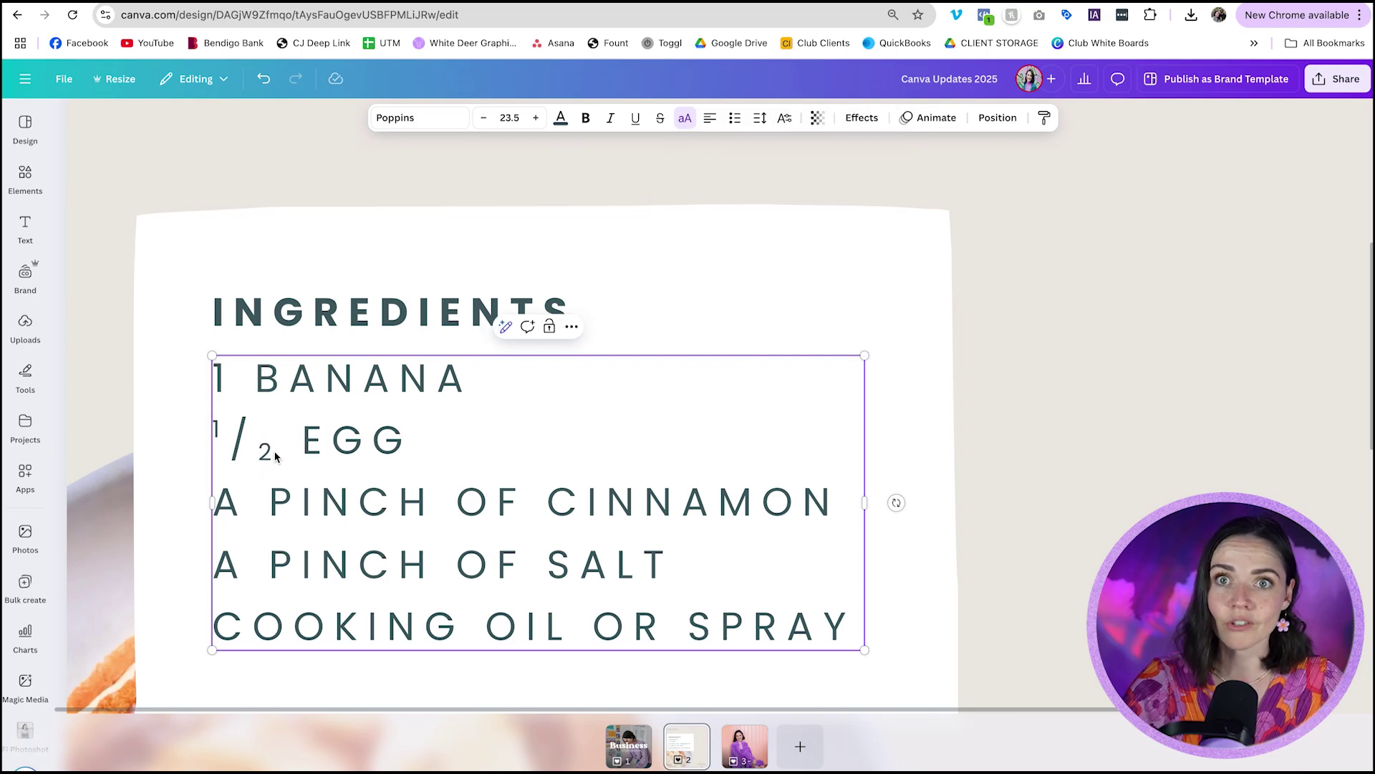
pyautogui.hotkey('ctrl', '-')
pyautogui.hotkey('ctrl', '-')
pyautogui.hotkey('ctrl', '-')
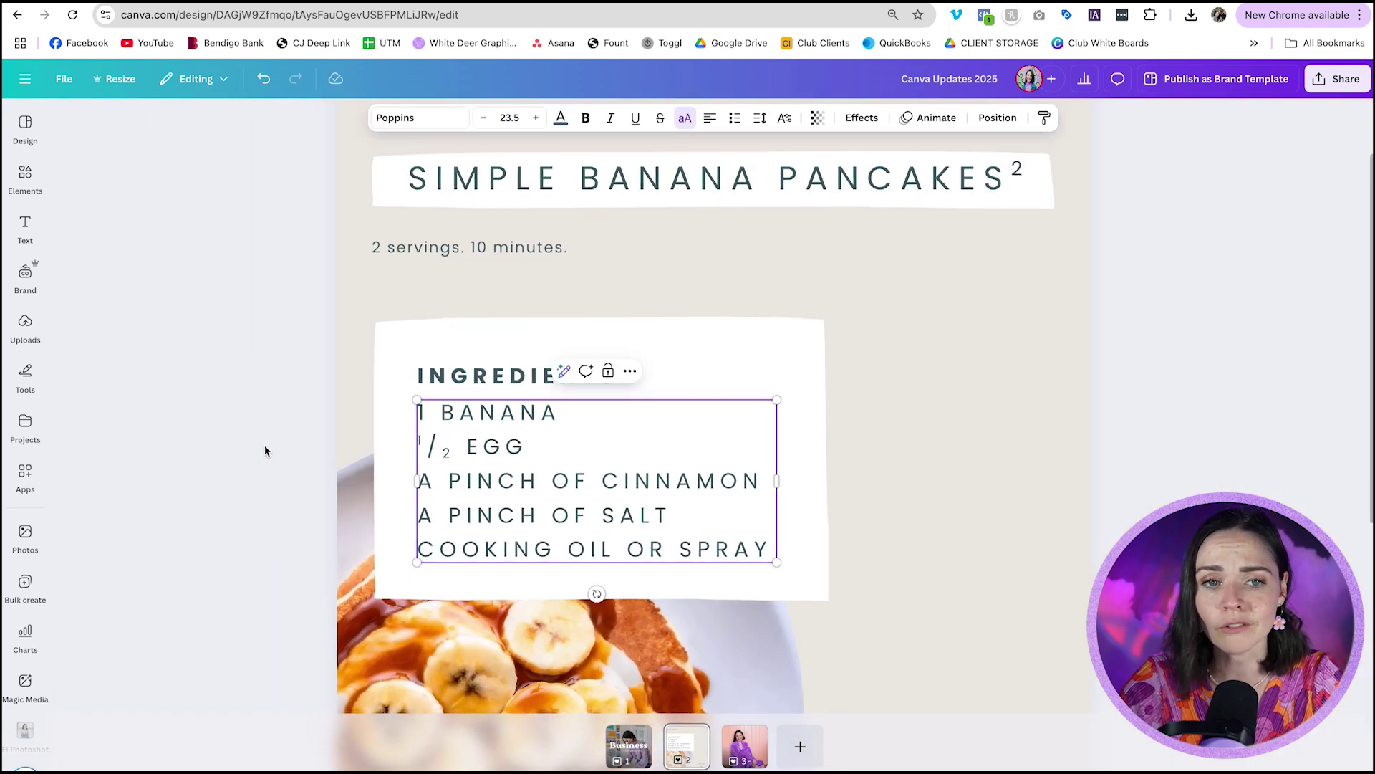
pyautogui.hotkey('ctrl', '-')
pyautogui.hotkey('ctrl', '-')
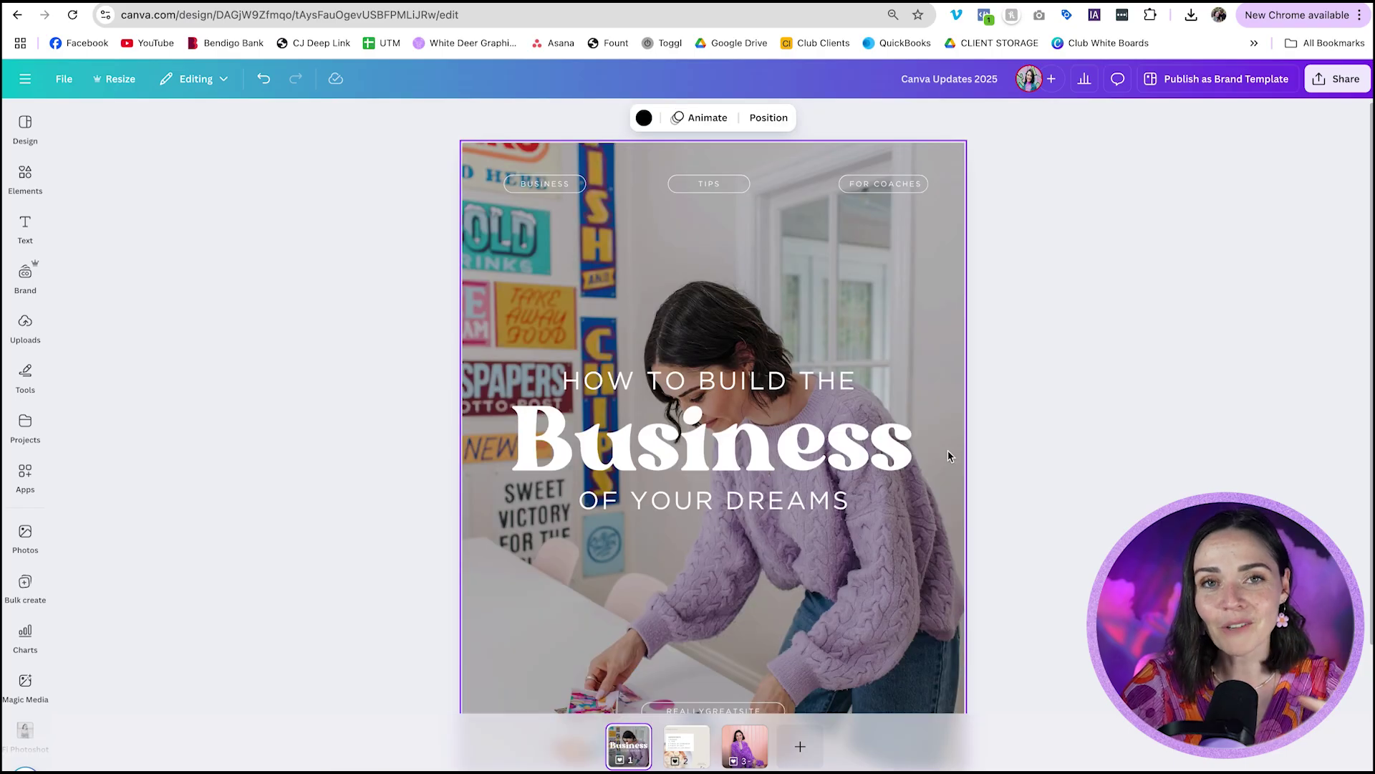
# Step: Select the Business title group, view its kerning and ligature settings, then select all its text
pyautogui.click(764, 445)
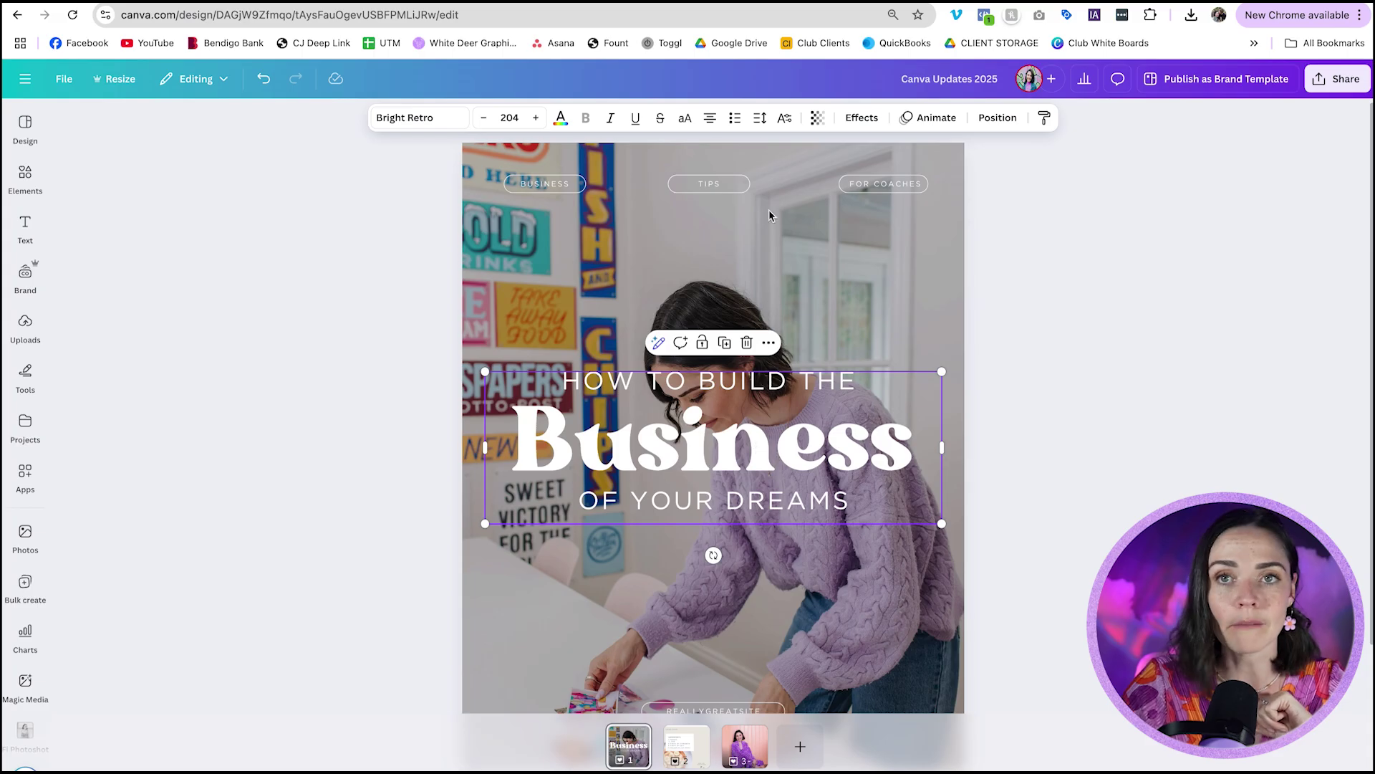
pyautogui.click(784, 118)
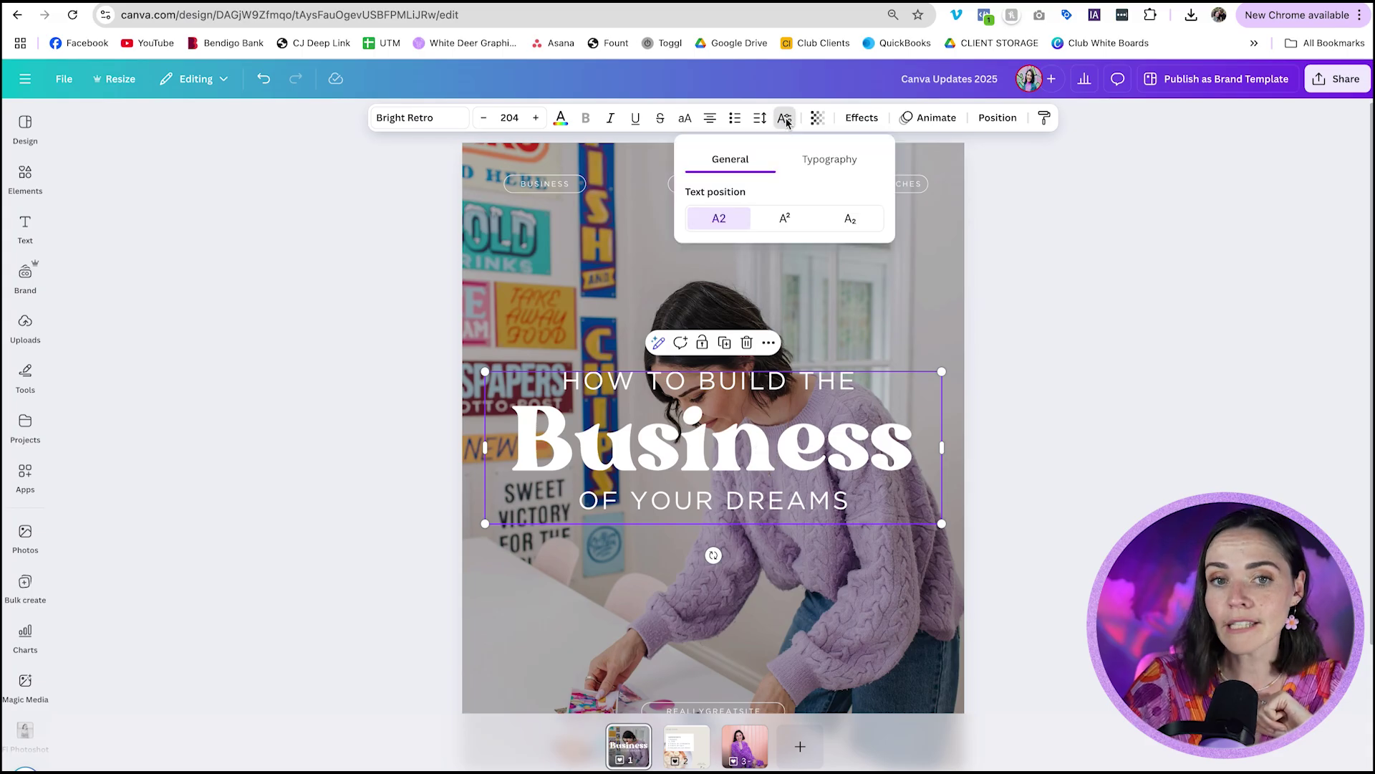
pyautogui.click(839, 161)
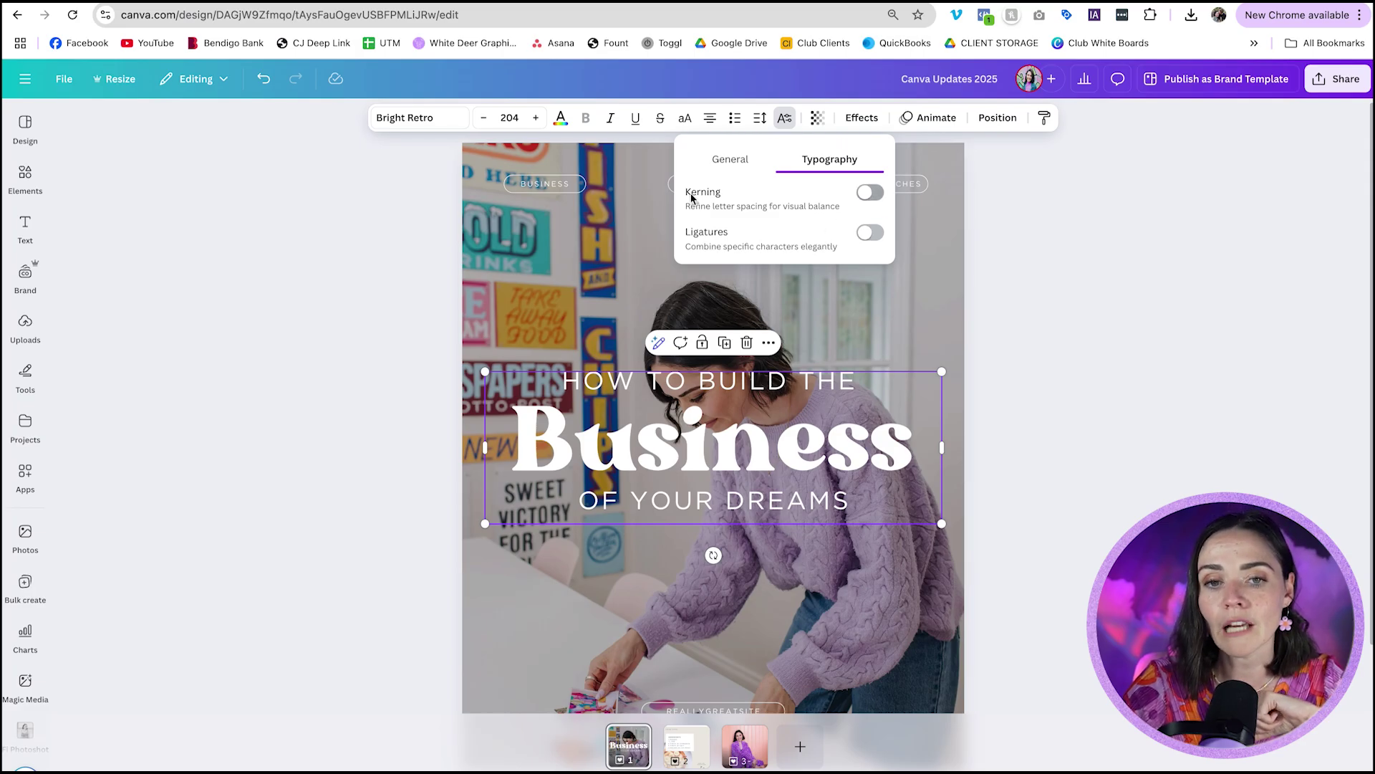
pyautogui.press('Escape')
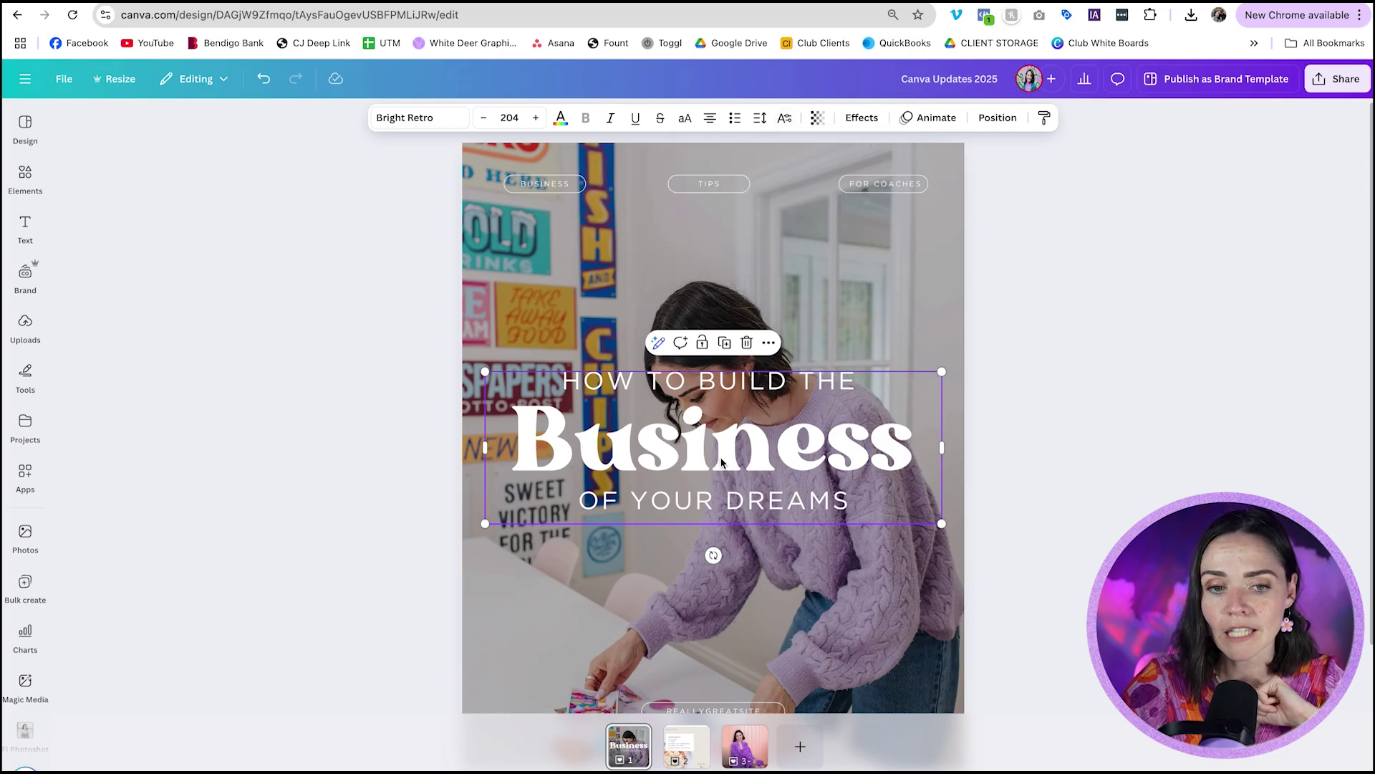
pyautogui.doubleClick(721, 458)
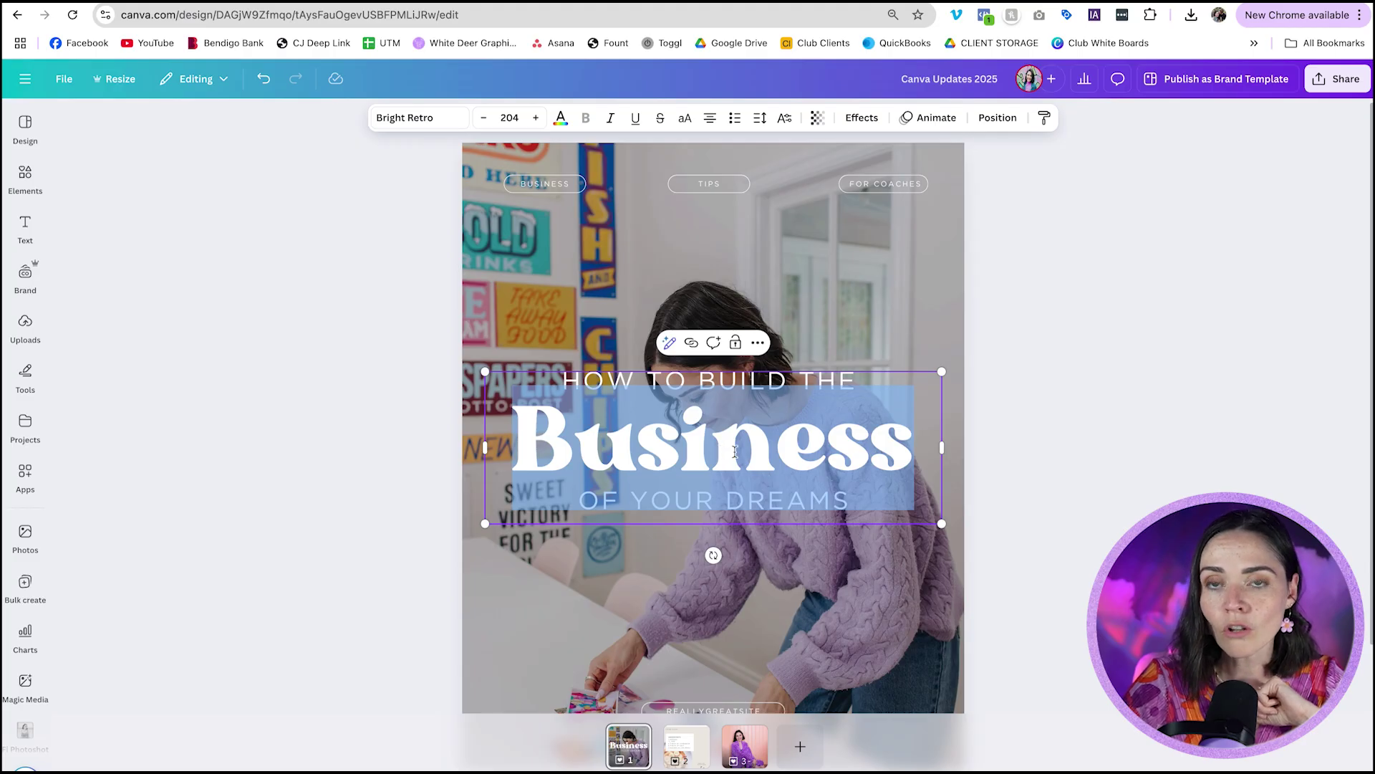
# Step: Toggle Kerning off and on for the Business title, then apply it to all matching text
pyautogui.click(788, 124)
pyautogui.click(830, 160)
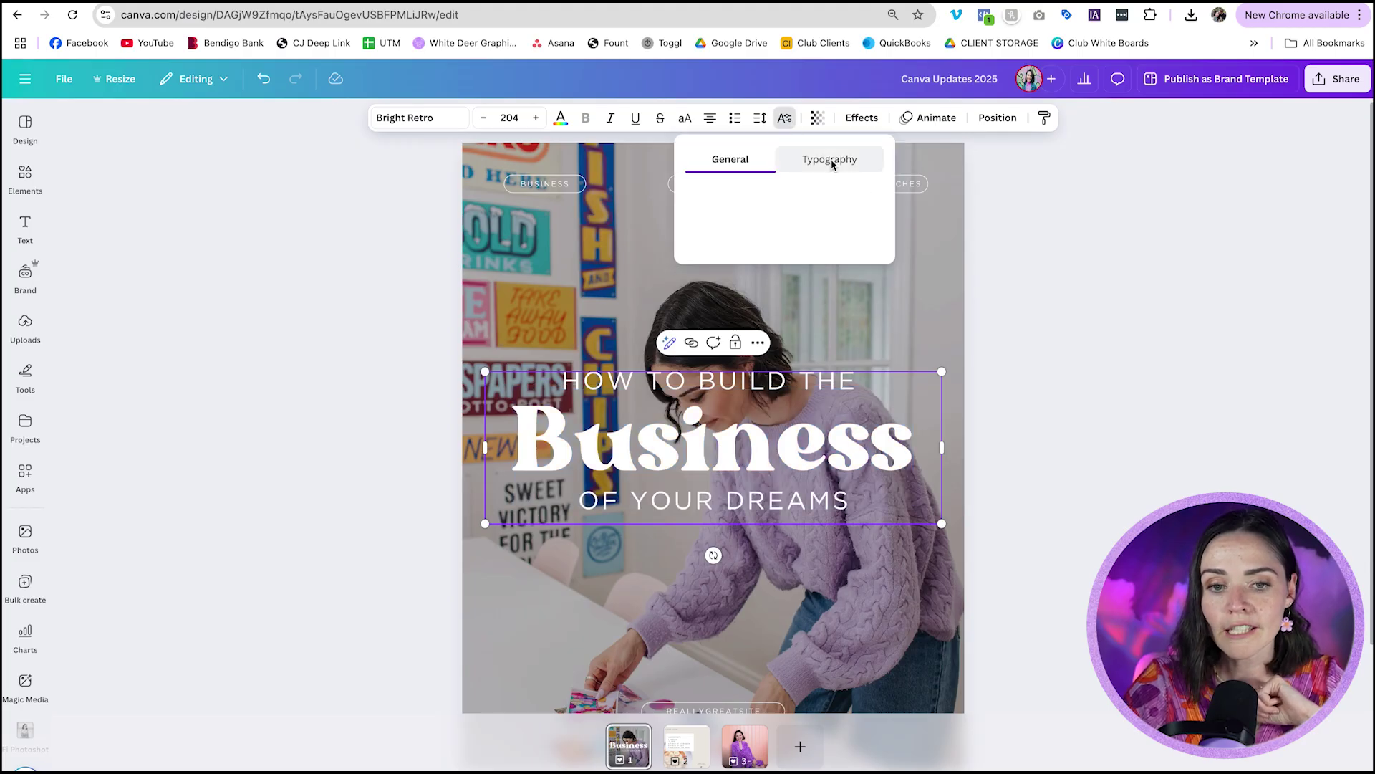
pyautogui.click(869, 193)
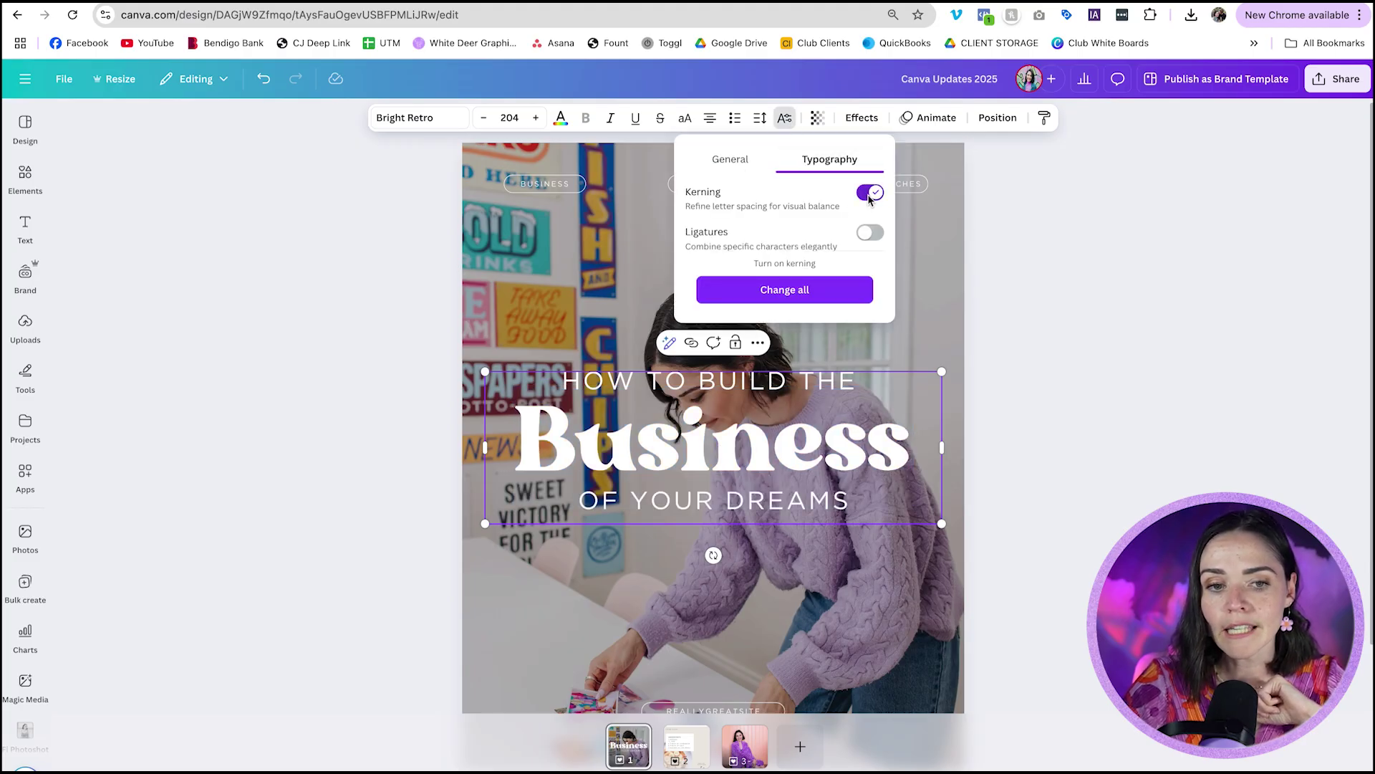
pyautogui.click(869, 195)
pyautogui.click(869, 195)
pyautogui.click(869, 195)
pyautogui.click(869, 195)
pyautogui.click(869, 195)
pyautogui.click(869, 195)
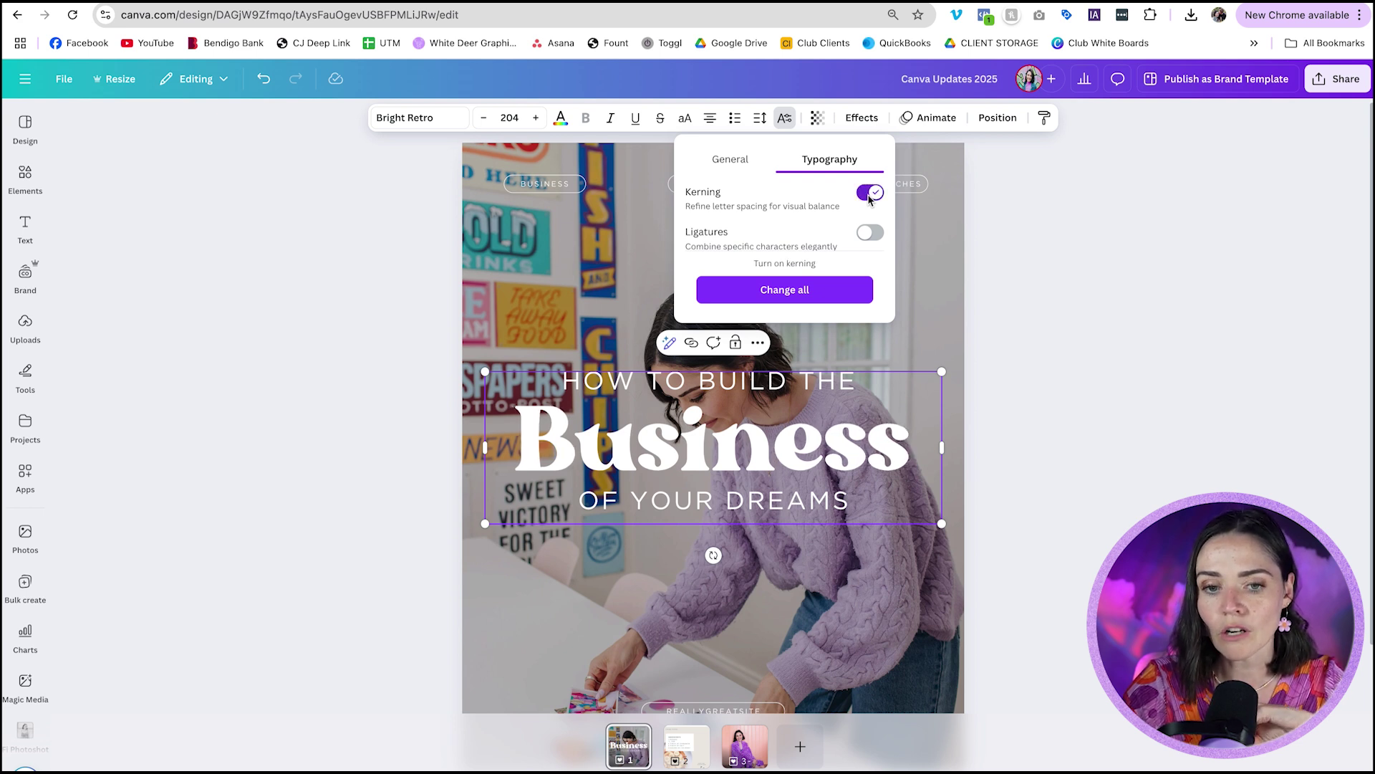
pyautogui.click(869, 195)
pyautogui.click(869, 195)
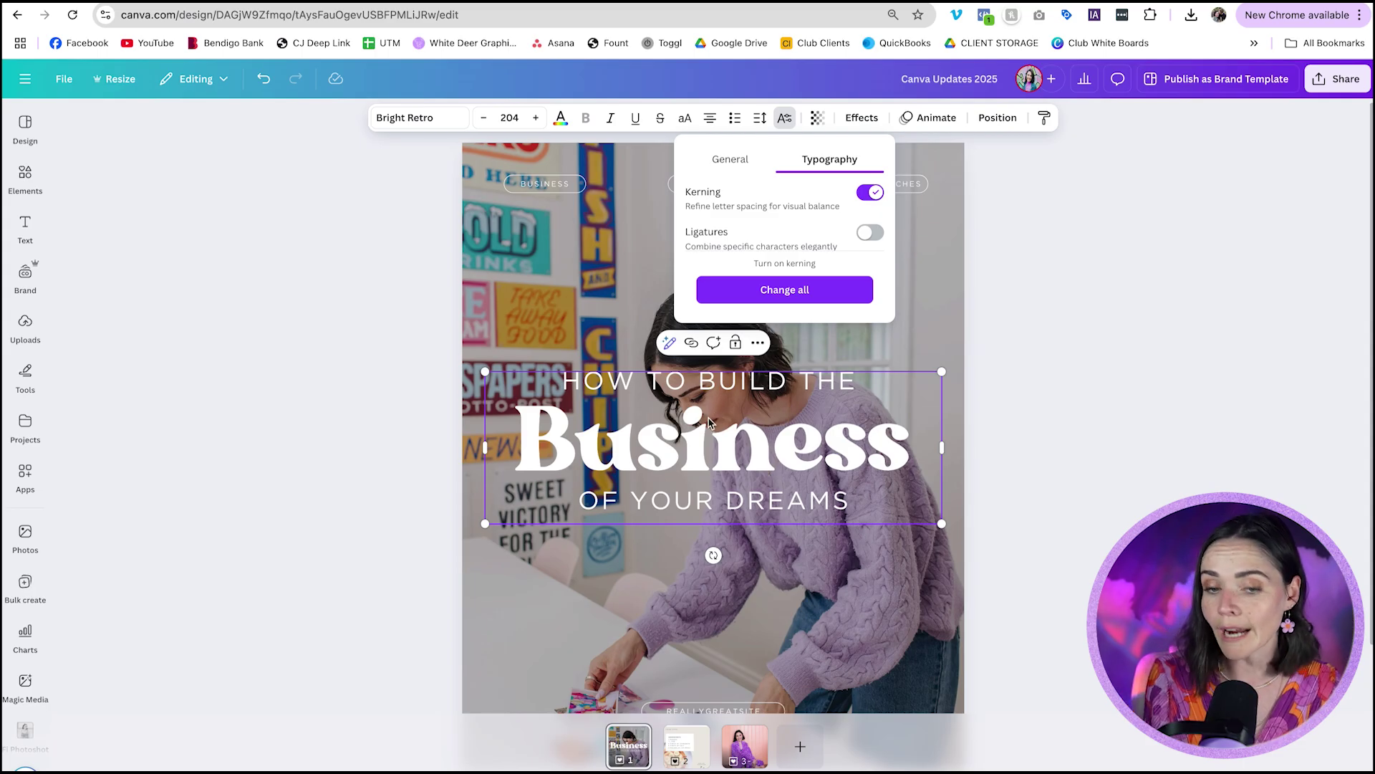
pyautogui.click(806, 287)
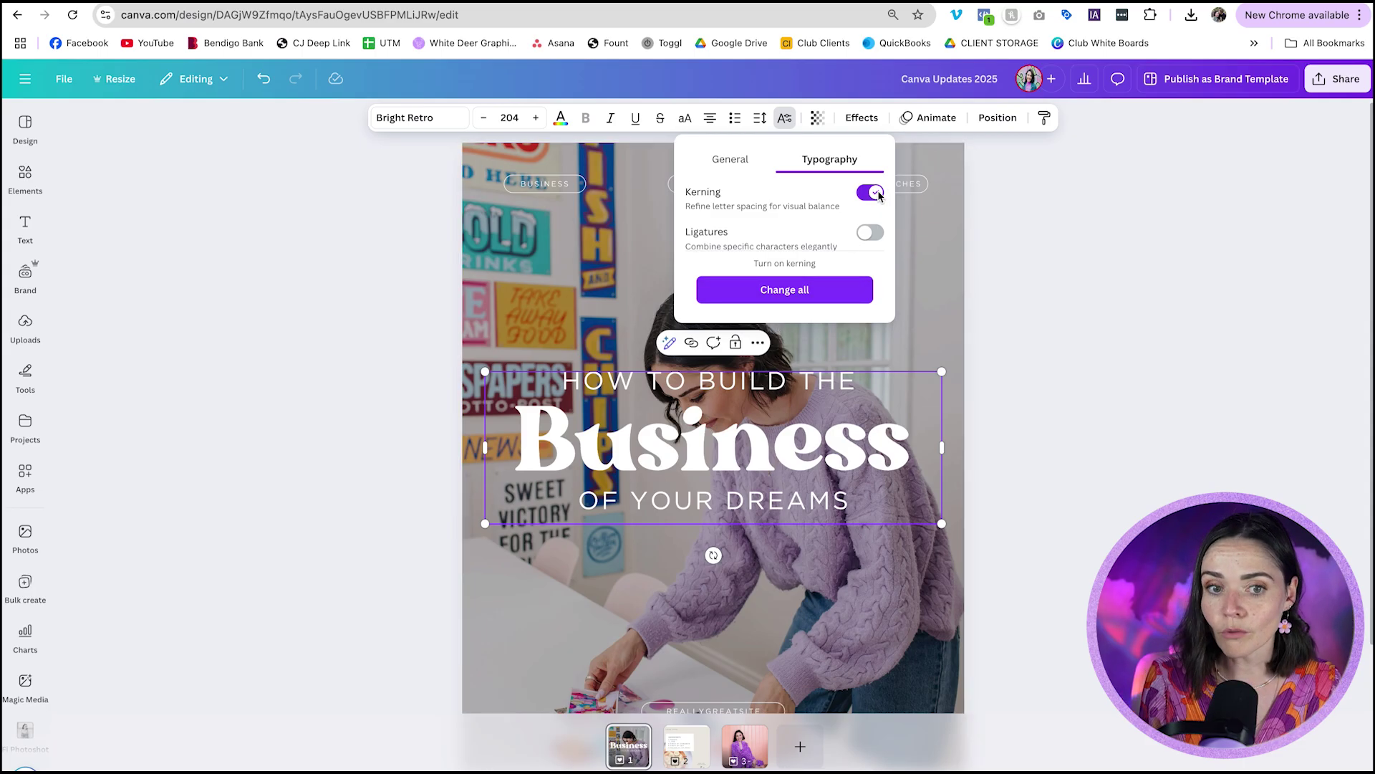
# Step: Compare the title with kerning off and on several more times, leaving it on, and close the options
pyautogui.click(879, 195)
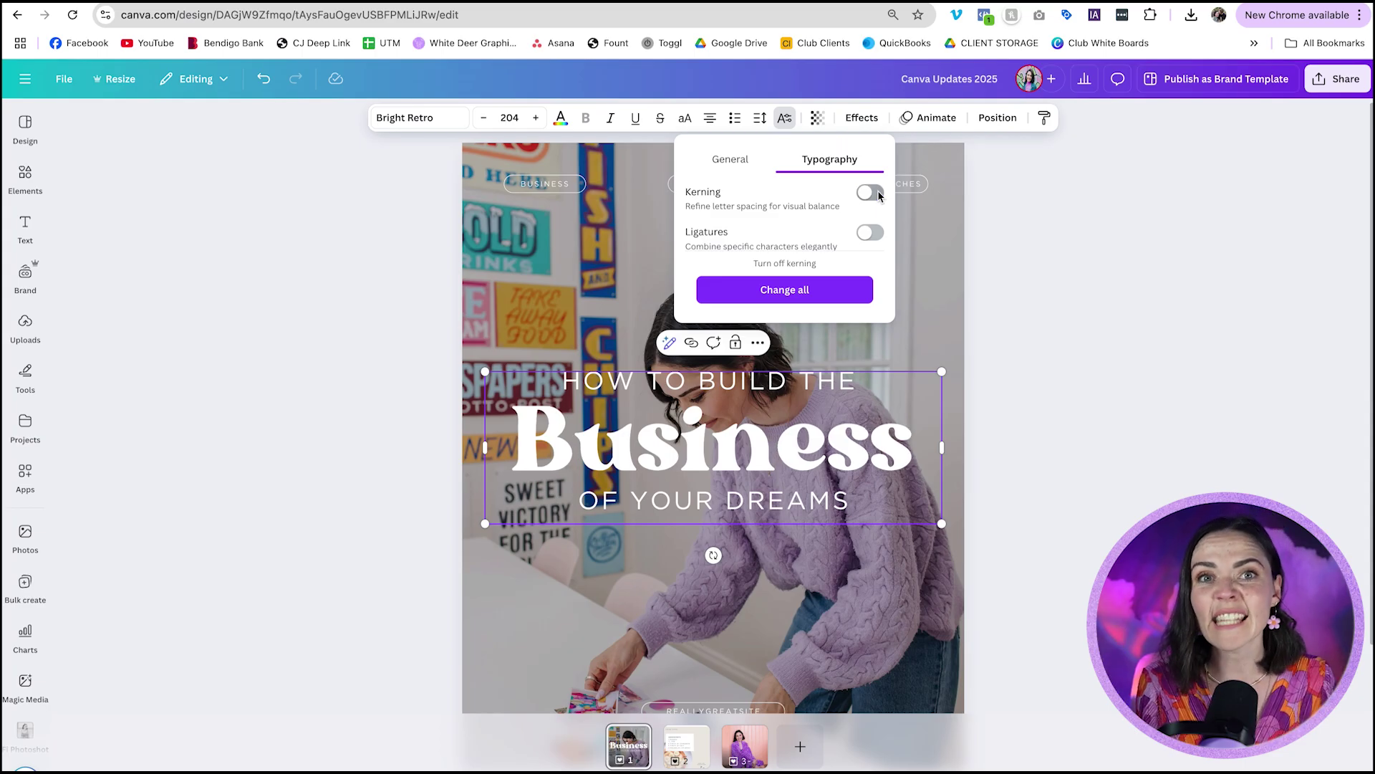
pyautogui.click(879, 196)
pyautogui.click(879, 195)
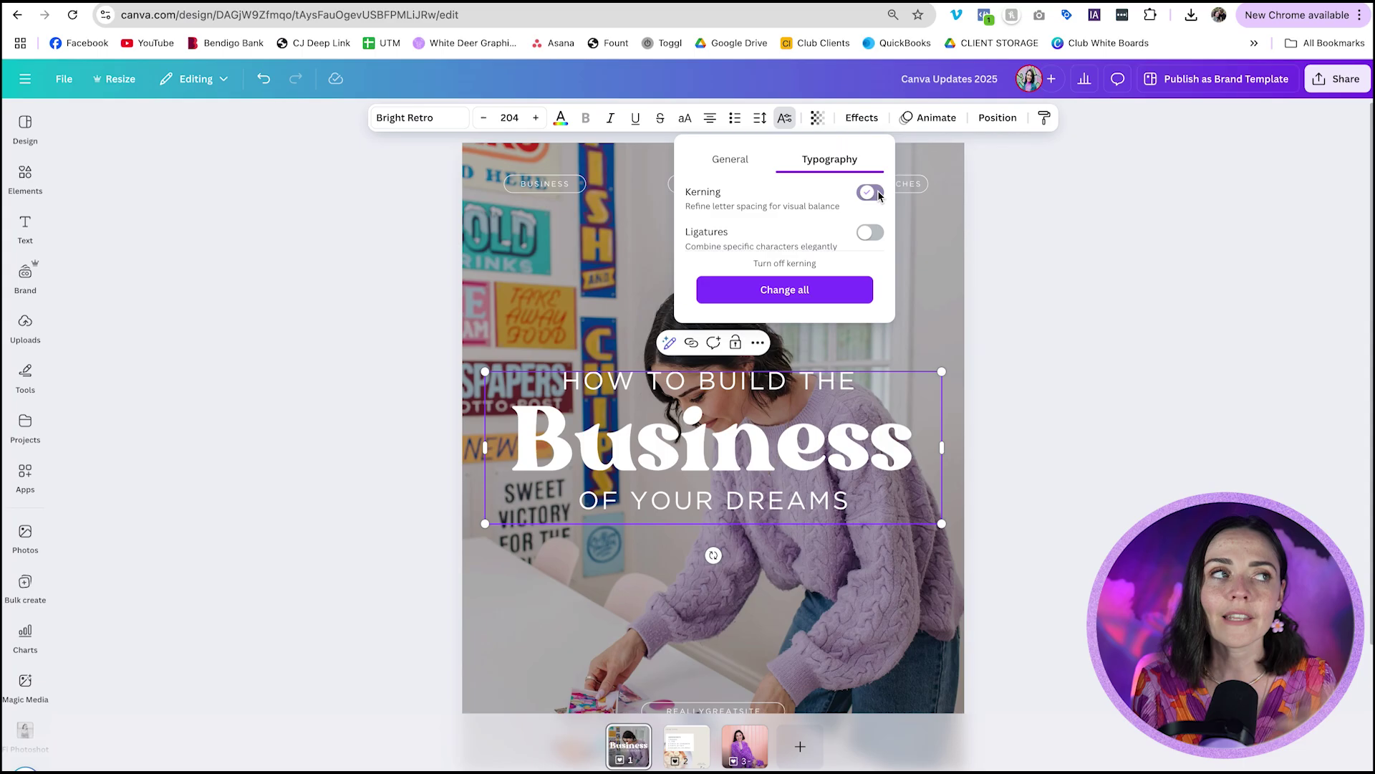
pyautogui.click(879, 195)
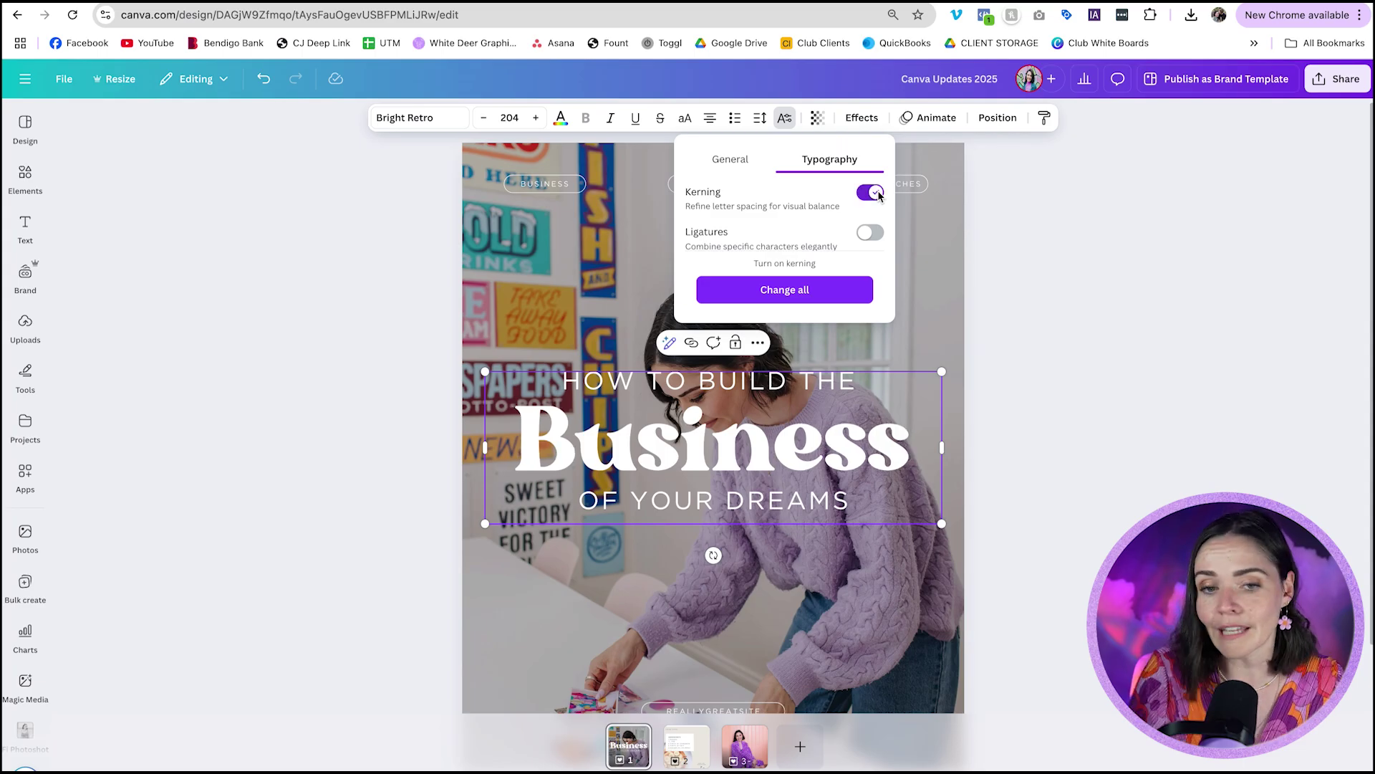
pyautogui.click(878, 196)
pyautogui.click(879, 196)
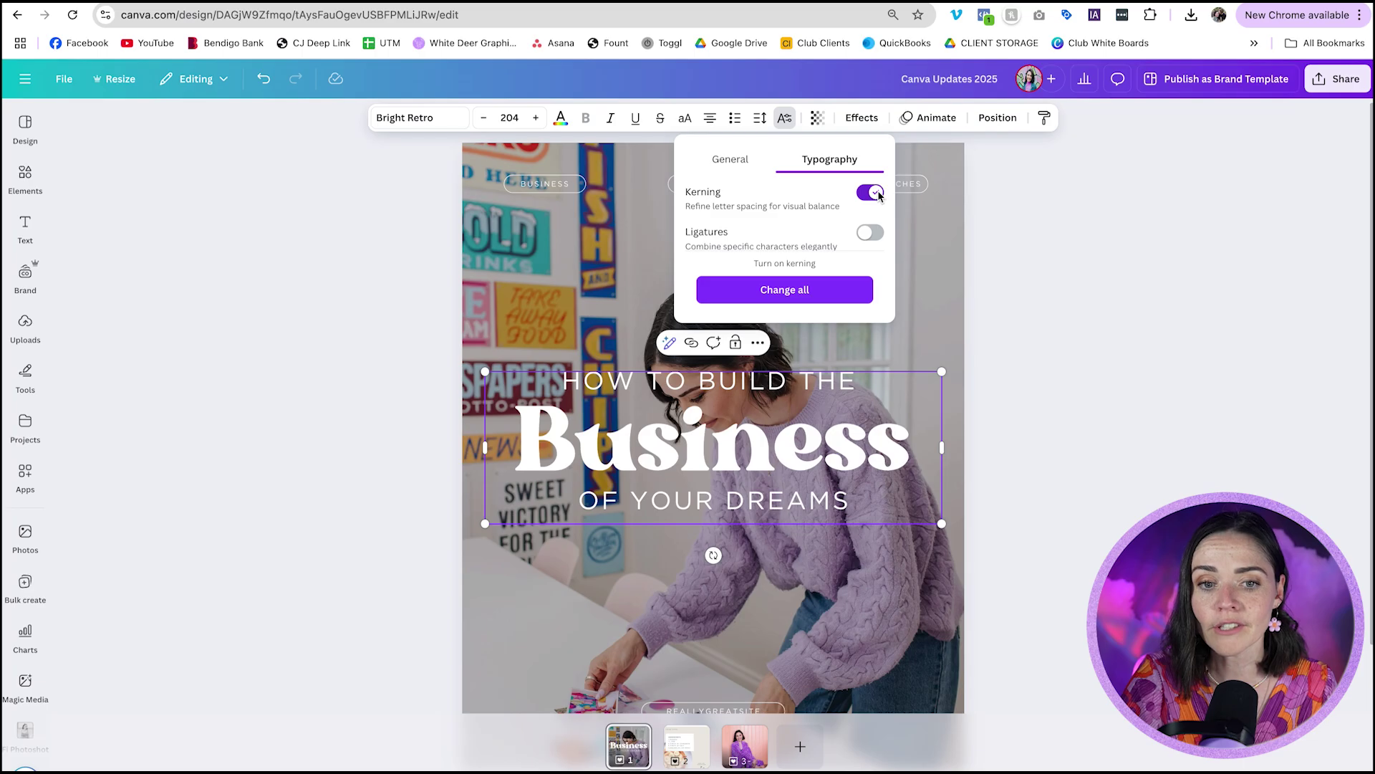
pyautogui.click(870, 191)
pyautogui.click(870, 192)
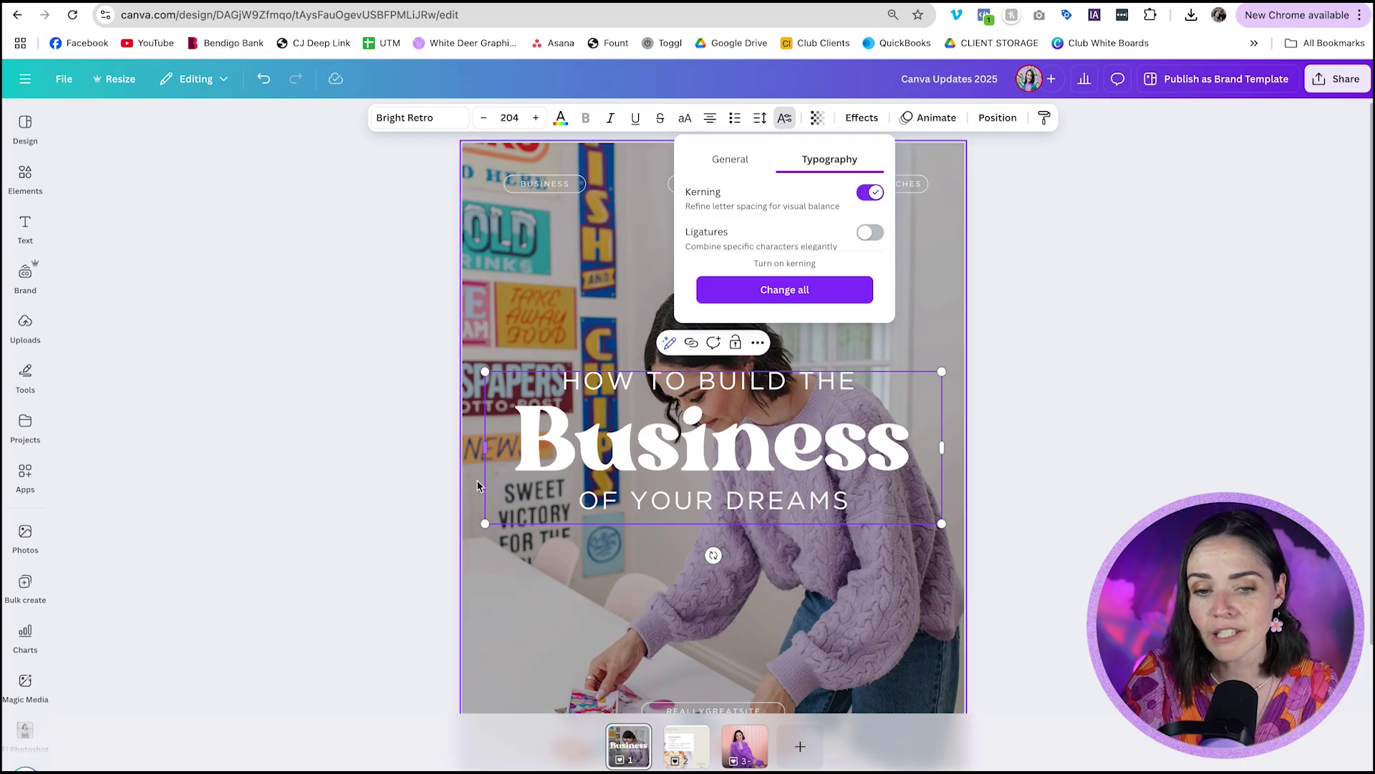
pyautogui.scroll(5, 713, 464)
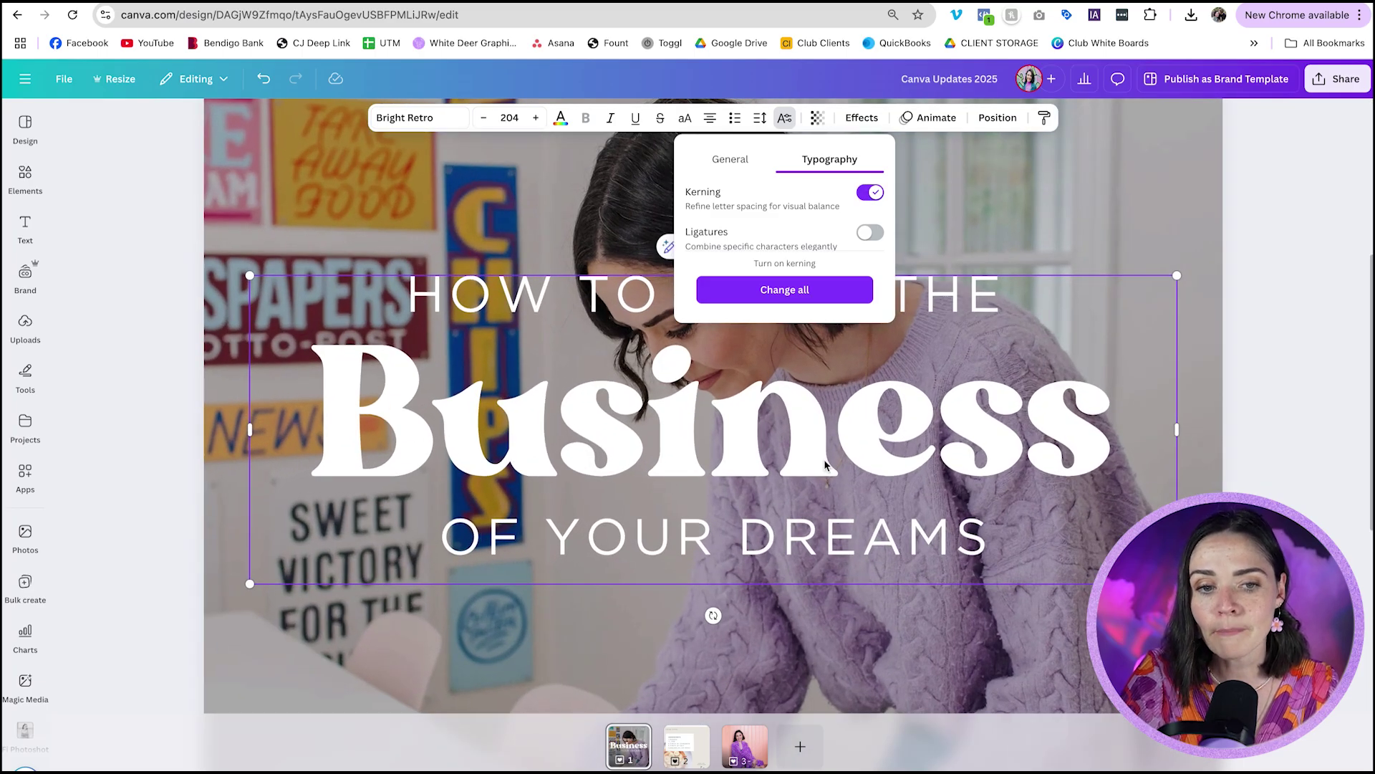
pyautogui.click(871, 193)
pyautogui.click(871, 193)
pyautogui.click(871, 193)
pyautogui.click(871, 193)
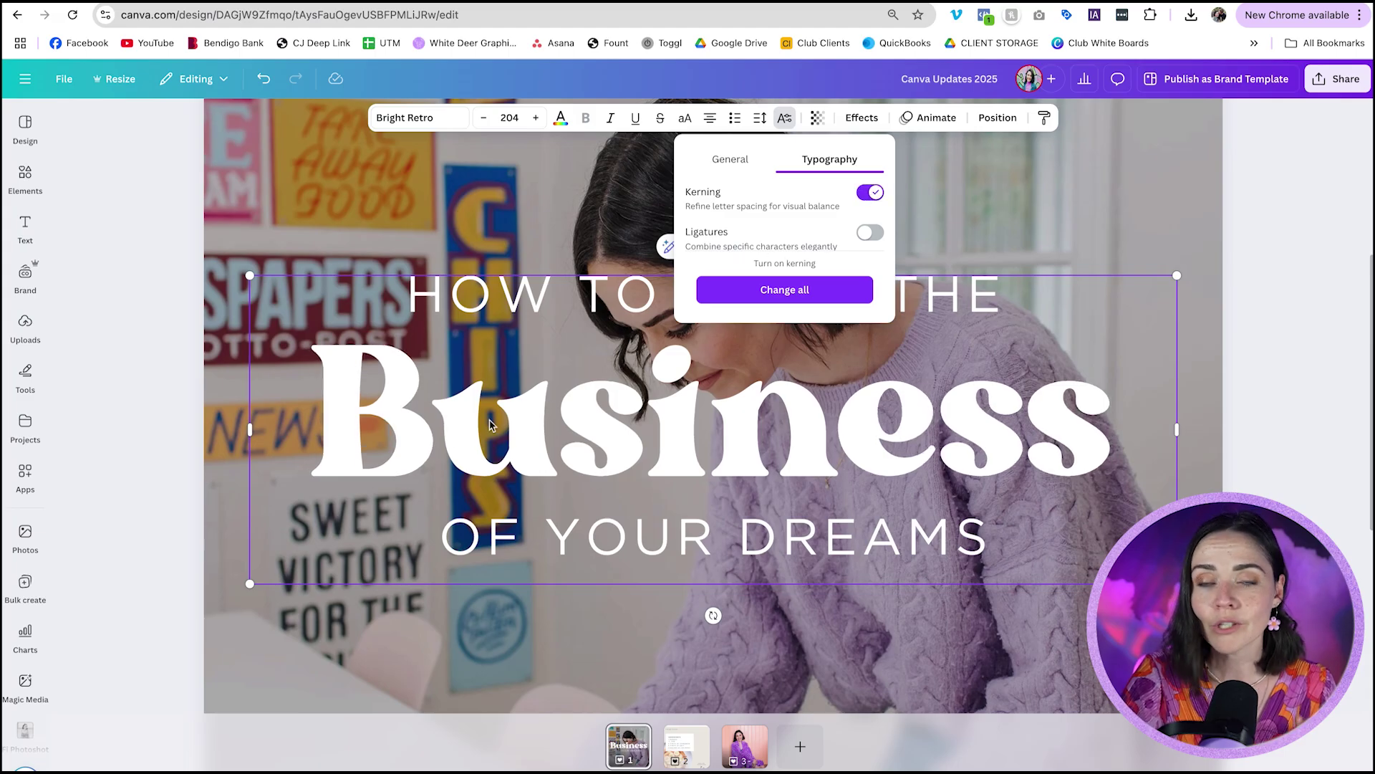
pyautogui.click(830, 469)
# Step: Deselect the title and zoom out twice to show the whole cover page
pyautogui.click(1242, 481)
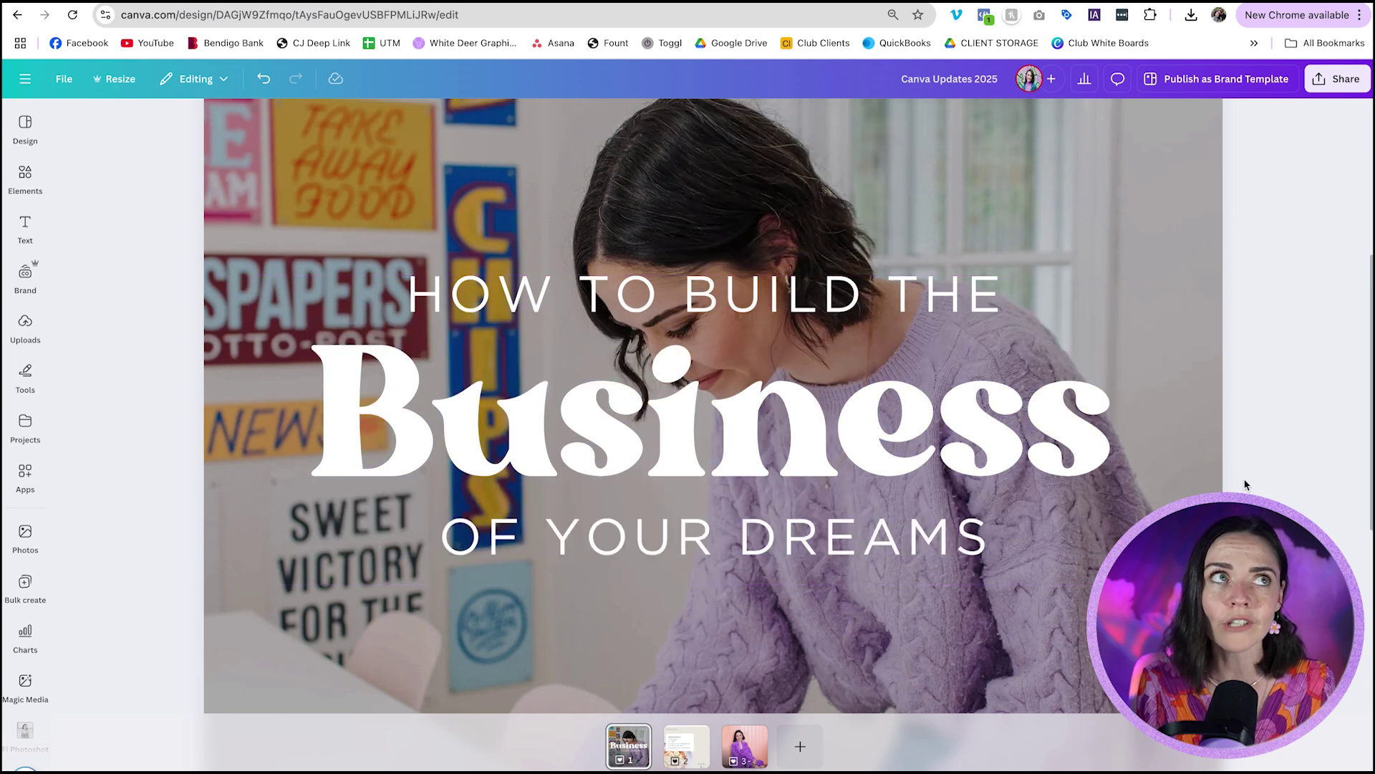
pyautogui.hotkey('ctrl', '-')
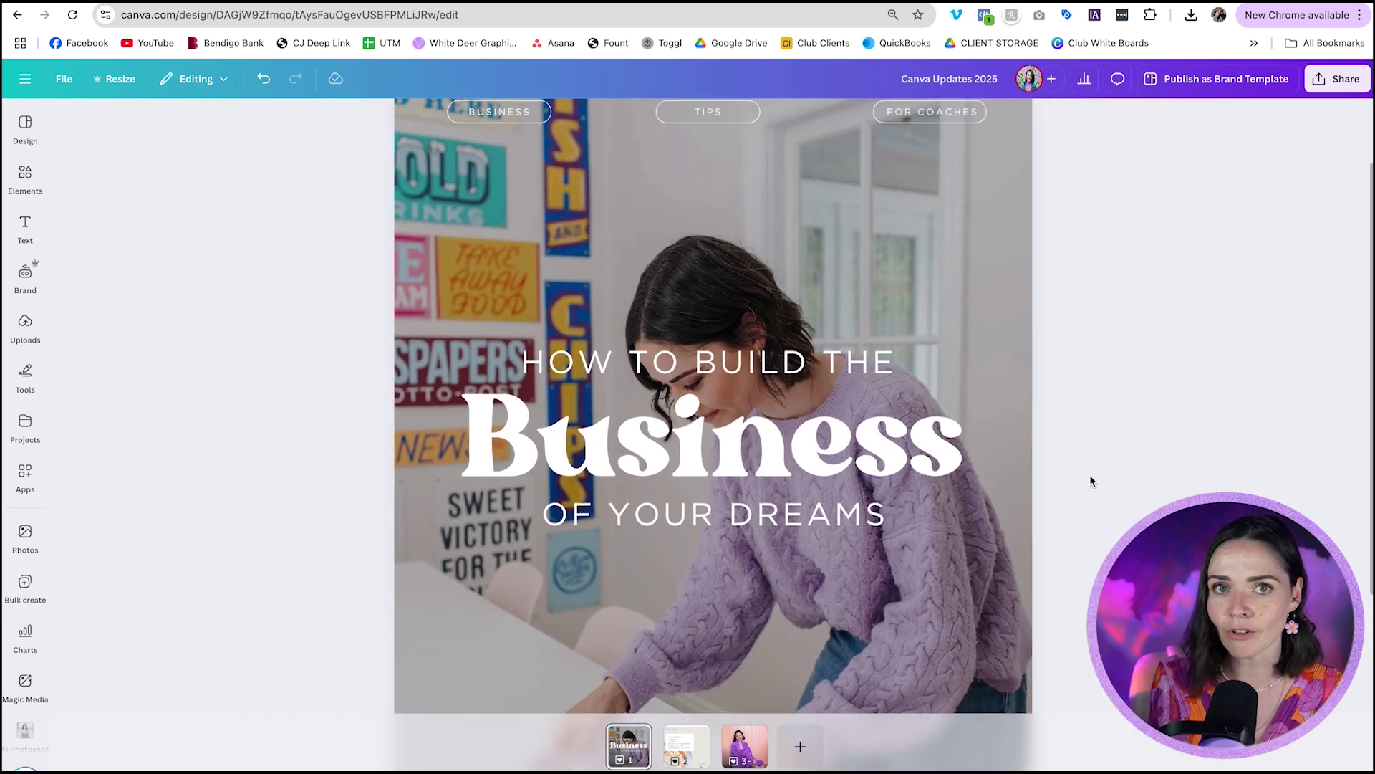
pyautogui.hotkey('ctrl', '-')
pyautogui.hotkey('ctrl', '-')
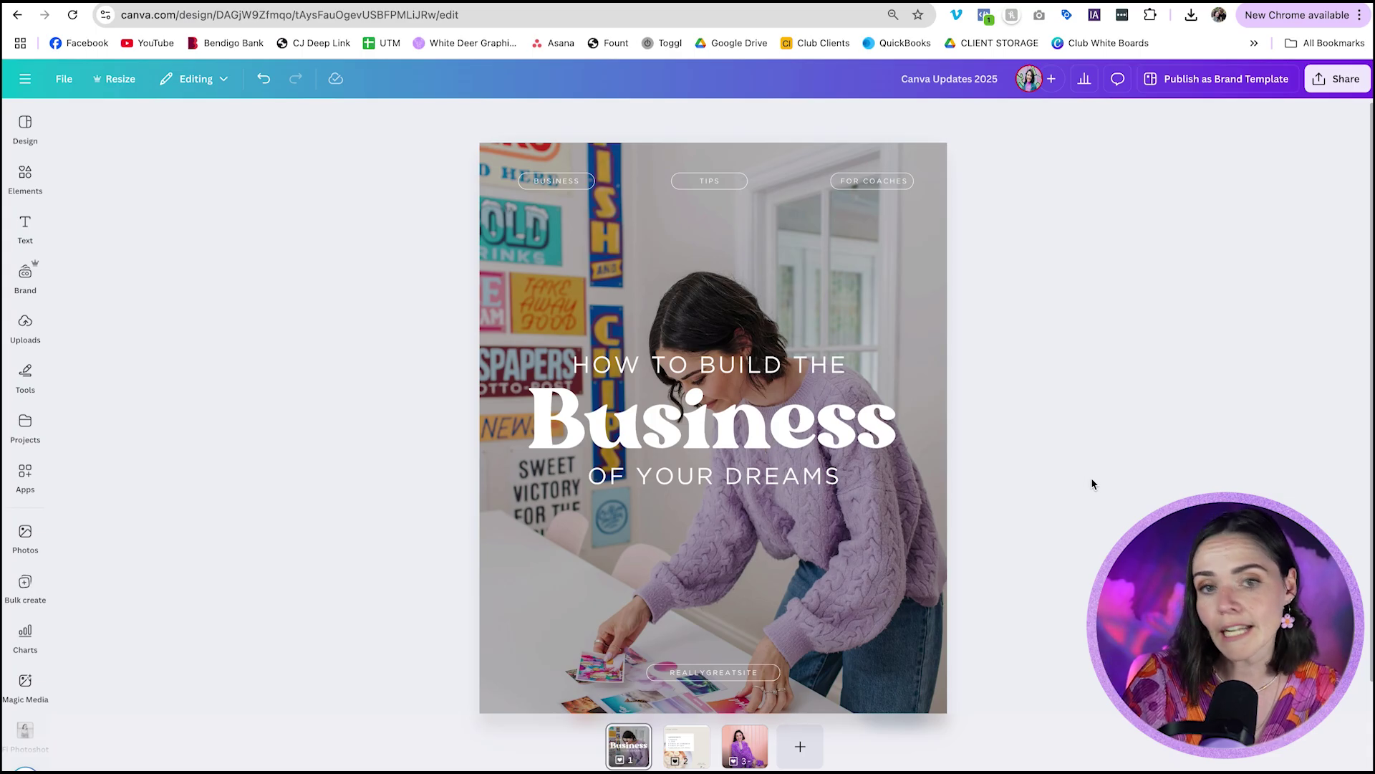
# Step: Recheck the title's kerning off and on, try Ligatures, and close the options with kerning on
pyautogui.click(744, 433)
pyautogui.click(744, 434)
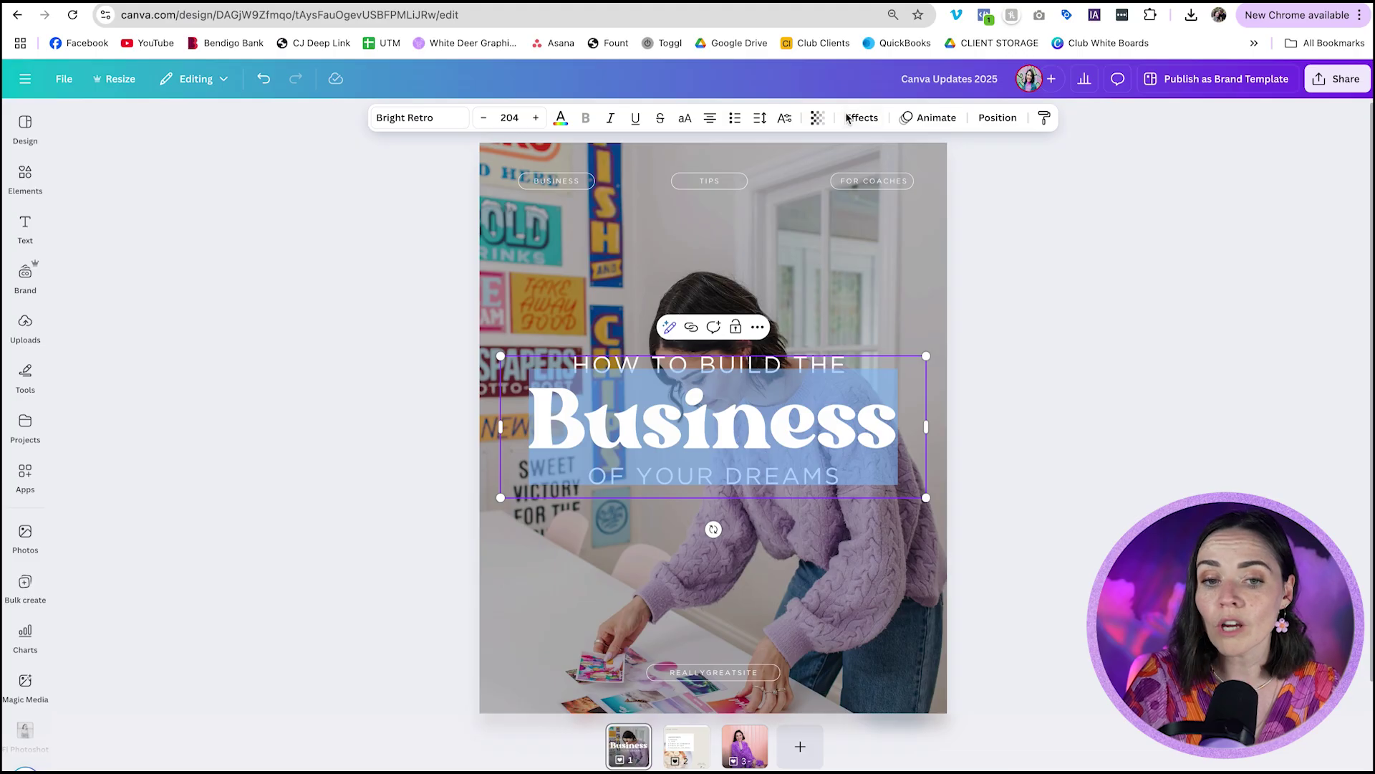
pyautogui.click(786, 119)
pyautogui.click(843, 164)
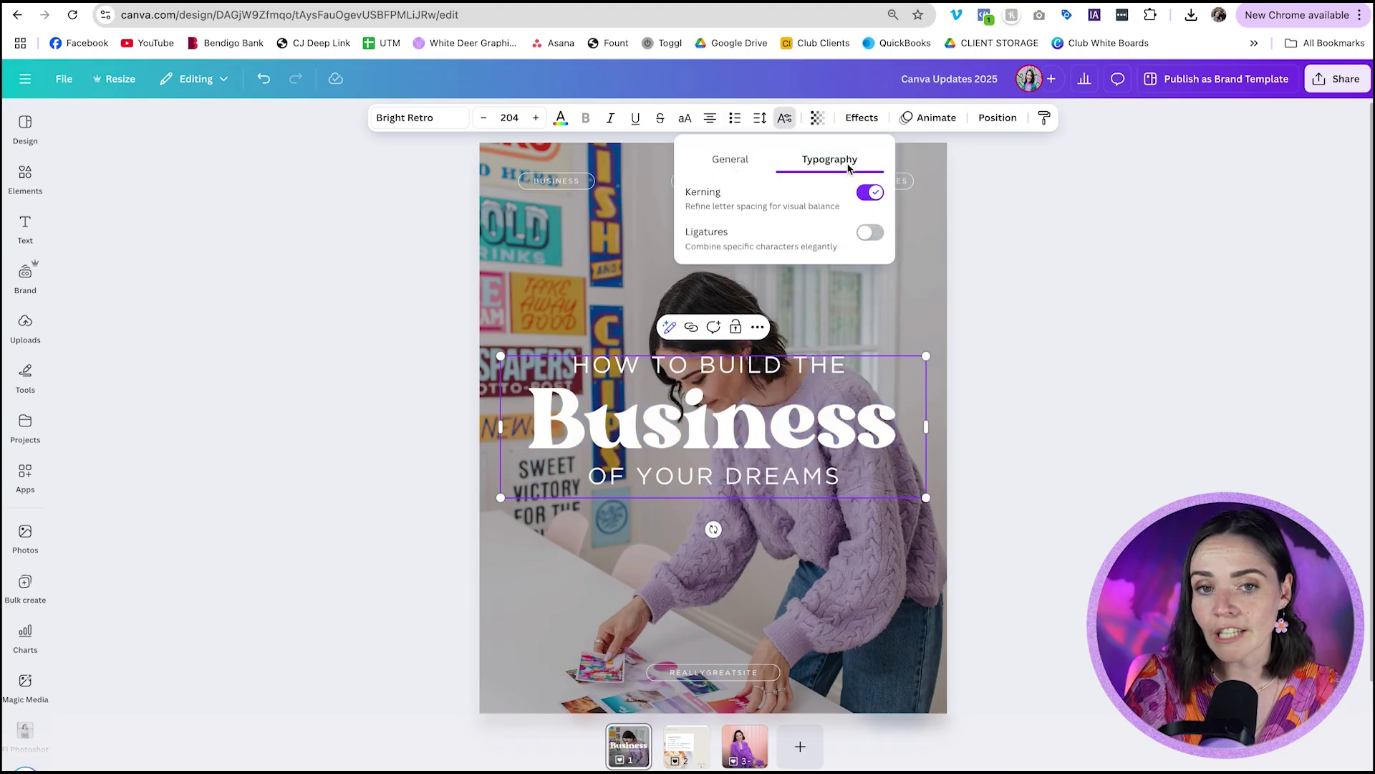
pyautogui.click(871, 193)
pyautogui.click(871, 194)
pyautogui.click(871, 232)
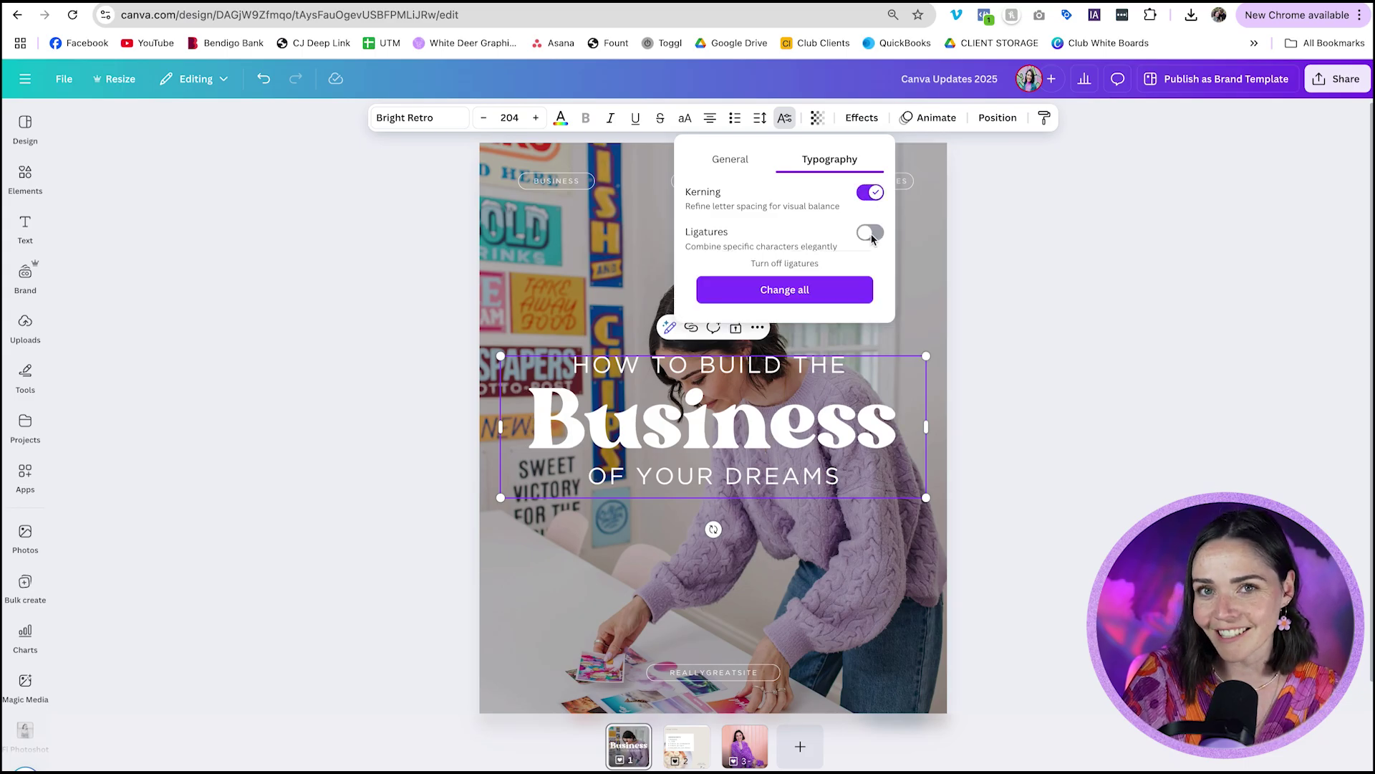
pyautogui.click(1052, 263)
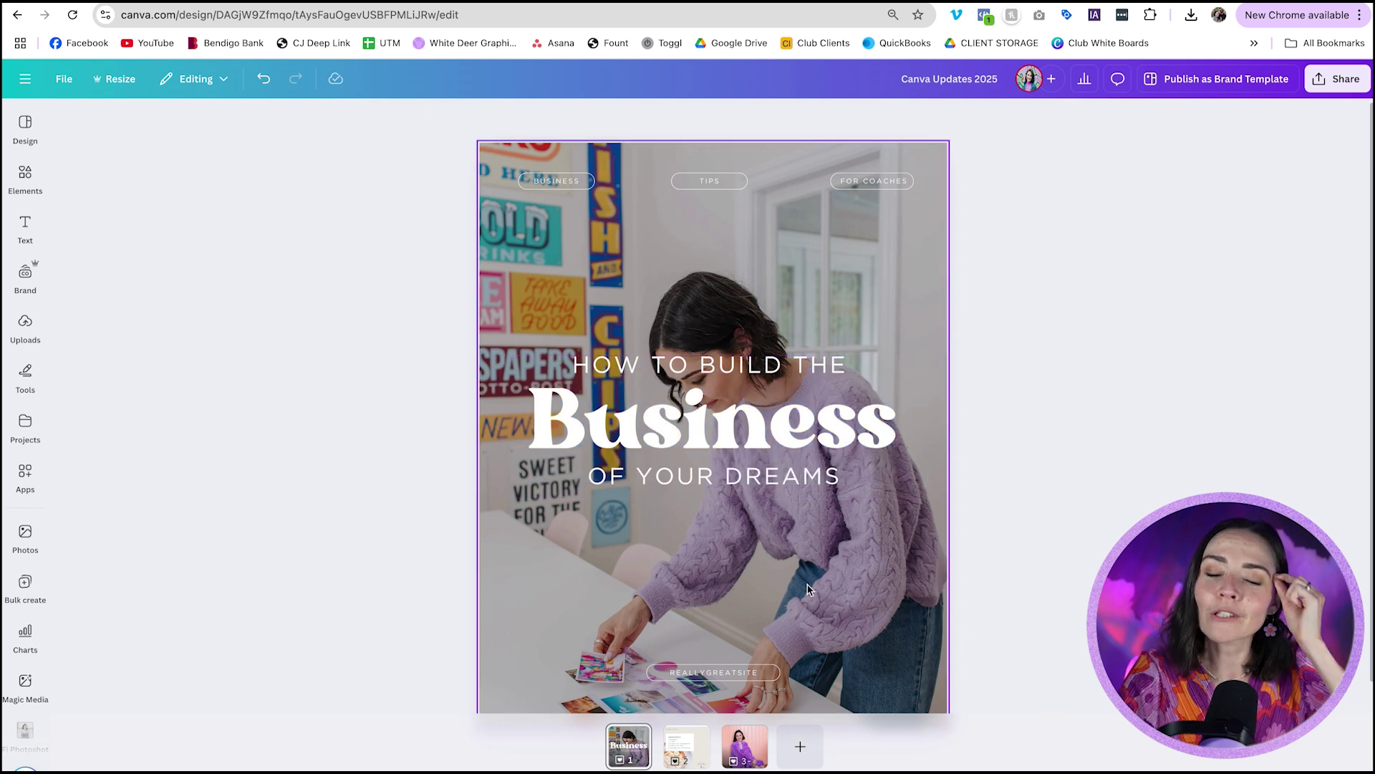
# Step: Go to page 3 and open the Adjust settings for the photo of the woman
pyautogui.click(737, 747)
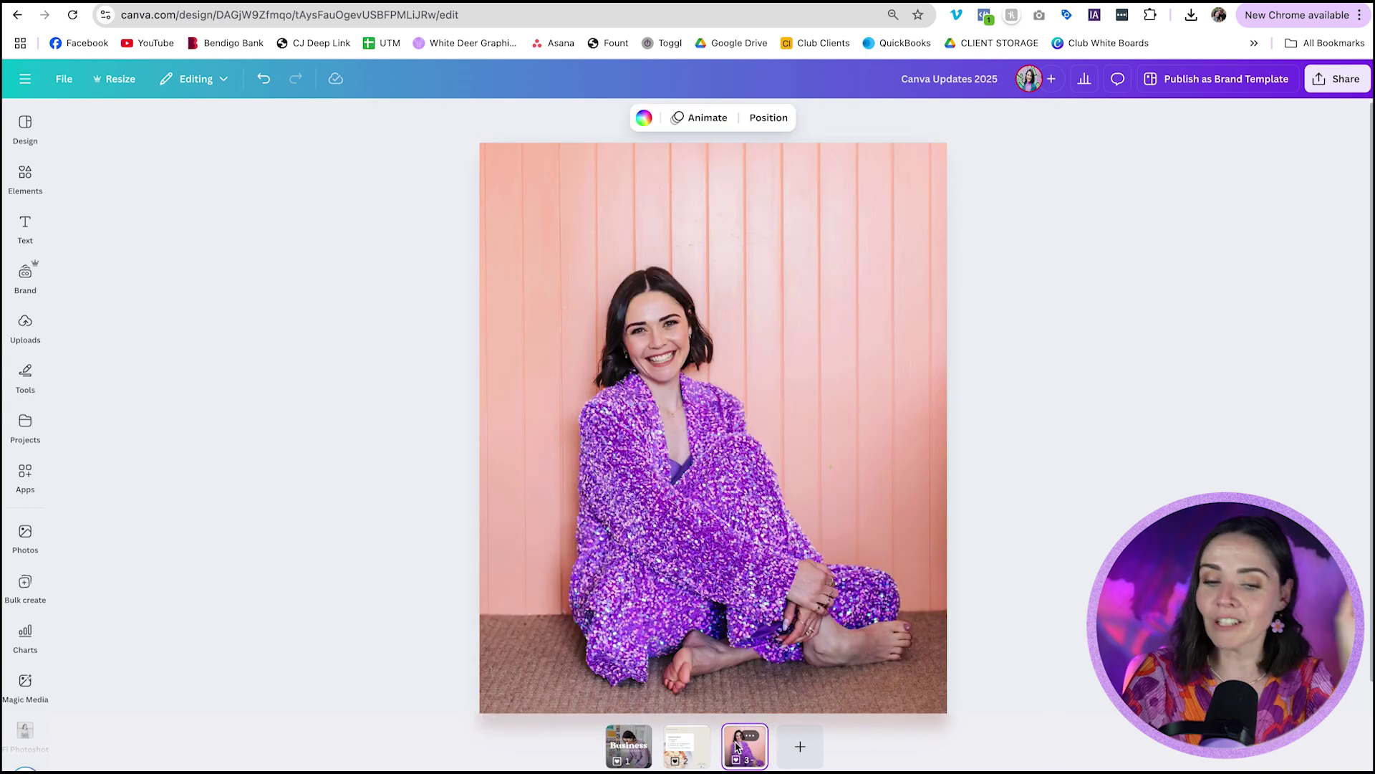
pyautogui.click(890, 466)
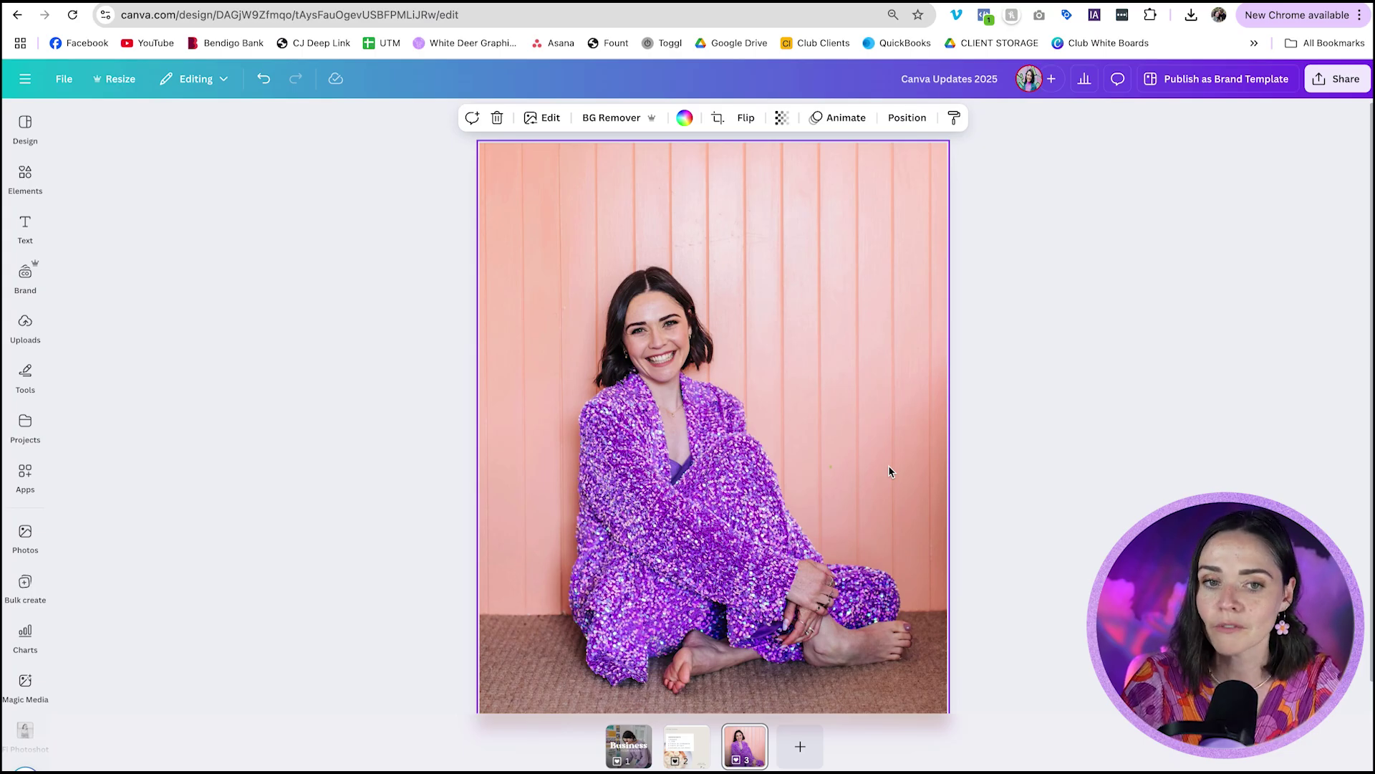
pyautogui.click(543, 119)
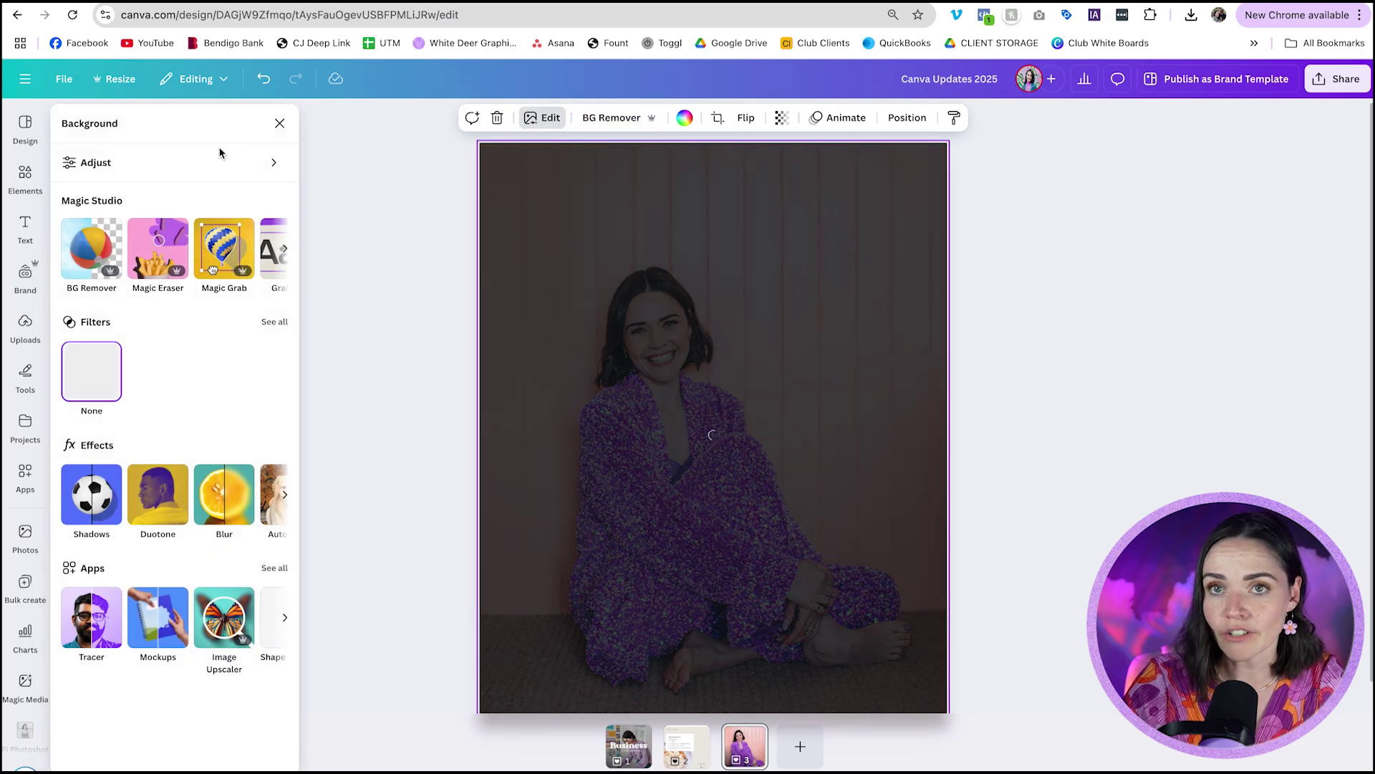
pyautogui.click(183, 165)
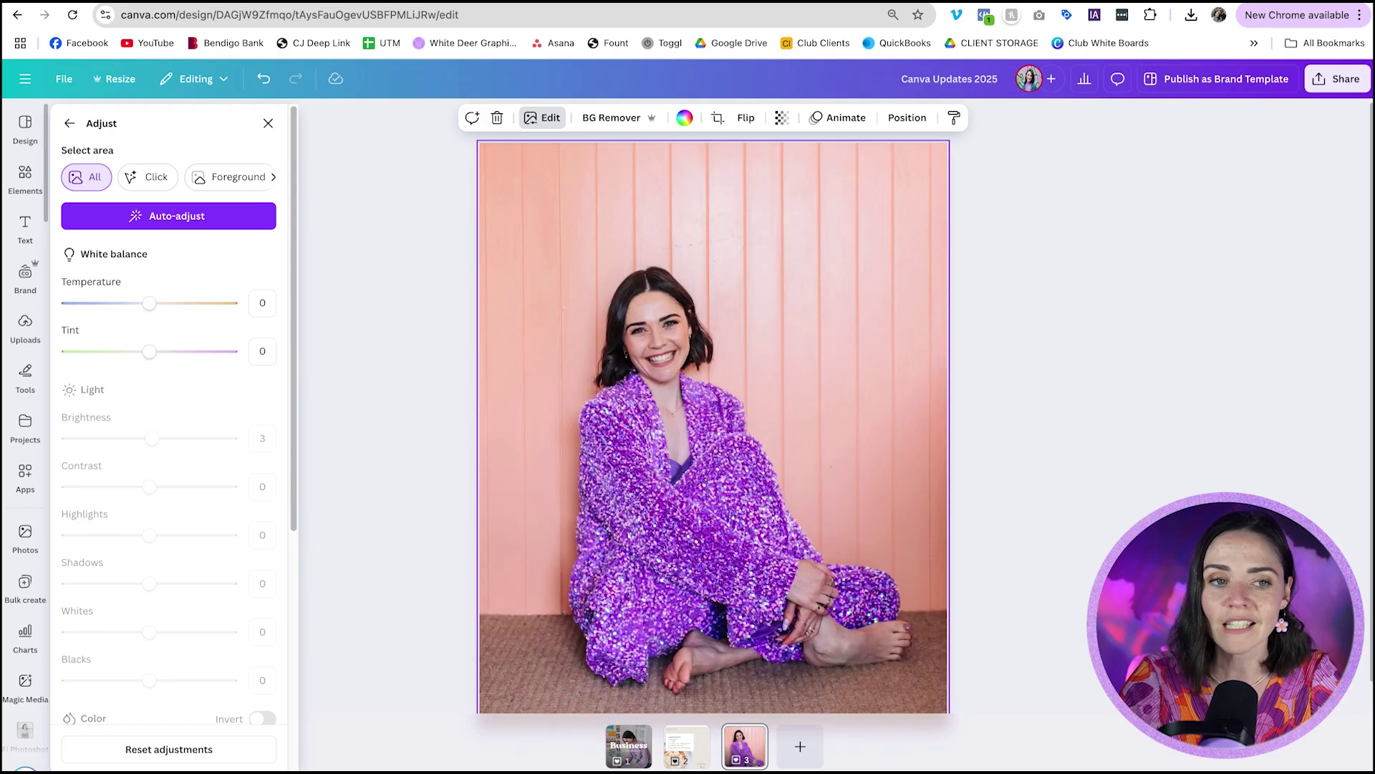
# Step: Test the Temperature, Contrast and Brightness sliders, leaving contrast at -2
pyautogui.moveTo(147, 303)
pyautogui.mouseDown()
pyautogui.moveTo(132, 303)
pyautogui.moveTo(149, 303)
pyautogui.mouseUp()
pyautogui.moveTo(147, 487)
pyautogui.mouseDown()
pyautogui.moveTo(184, 487)
pyautogui.moveTo(128, 486)
pyautogui.moveTo(145, 489)
pyautogui.mouseUp()
pyautogui.moveTo(152, 439)
pyautogui.mouseDown()
pyautogui.moveTo(192, 442)
pyautogui.moveTo(149, 441)
pyautogui.mouseUp()
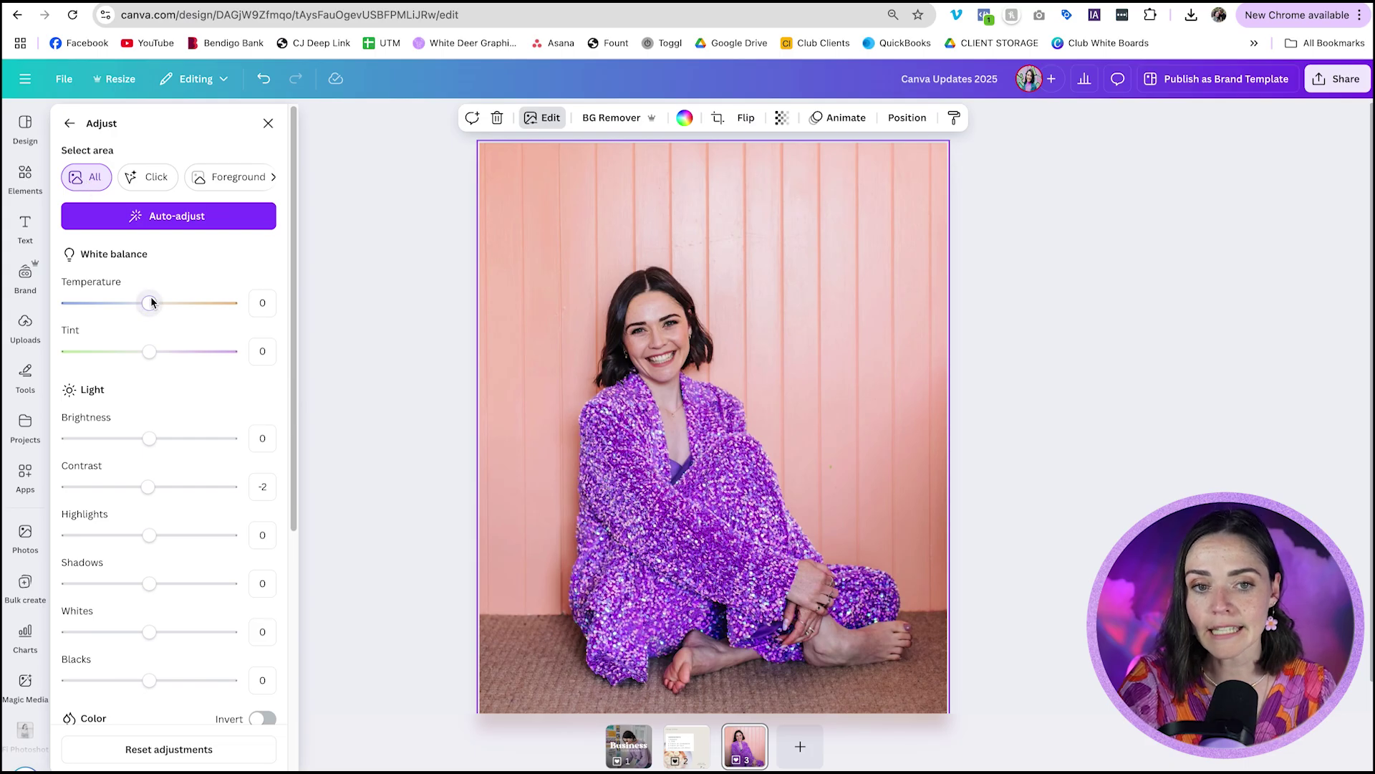
pyautogui.moveTo(152, 302)
pyautogui.mouseDown()
pyautogui.moveTo(221, 302)
pyautogui.moveTo(150, 304)
pyautogui.mouseUp()
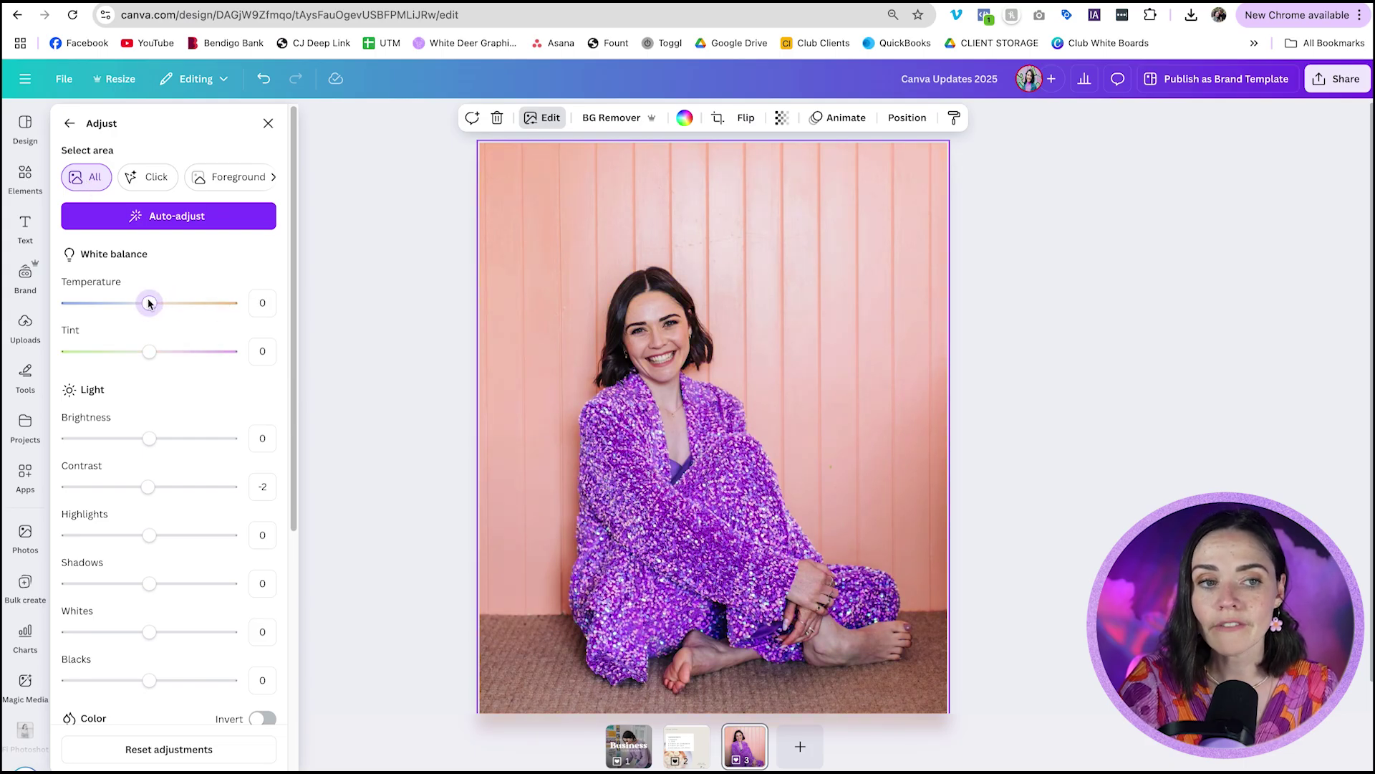
# Step: Use Select area > Click to pick the woman as the adjustment area
pyautogui.click(144, 177)
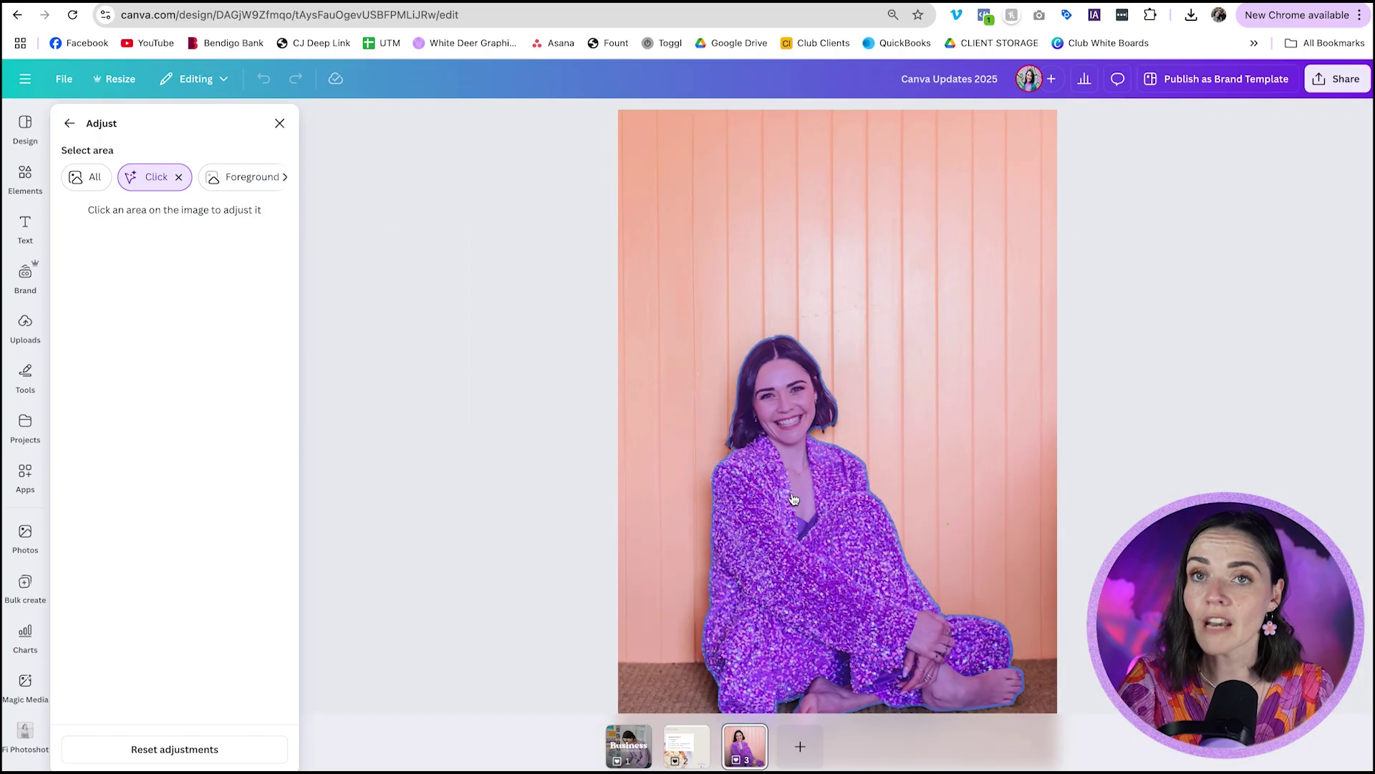
pyautogui.click(792, 498)
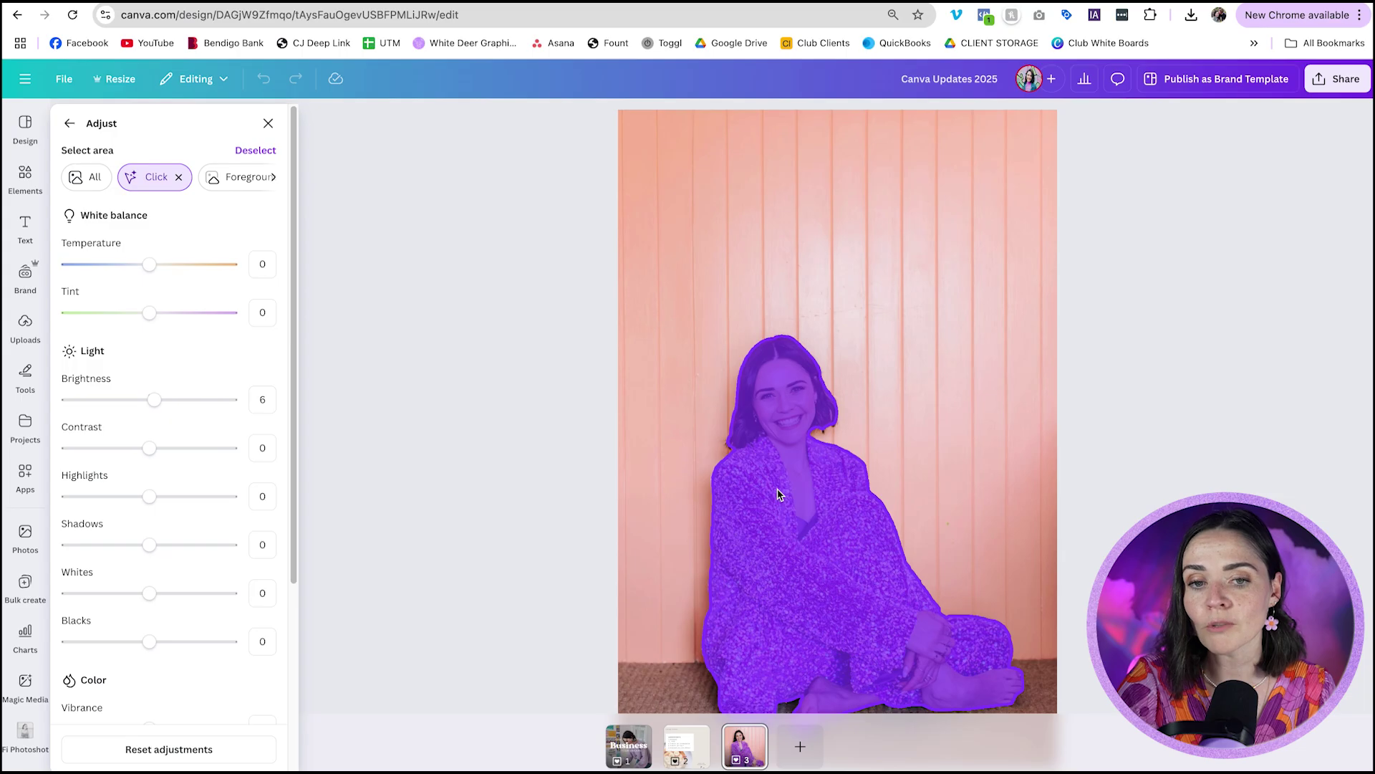
pyautogui.press('XF86AudioLowerVolume')
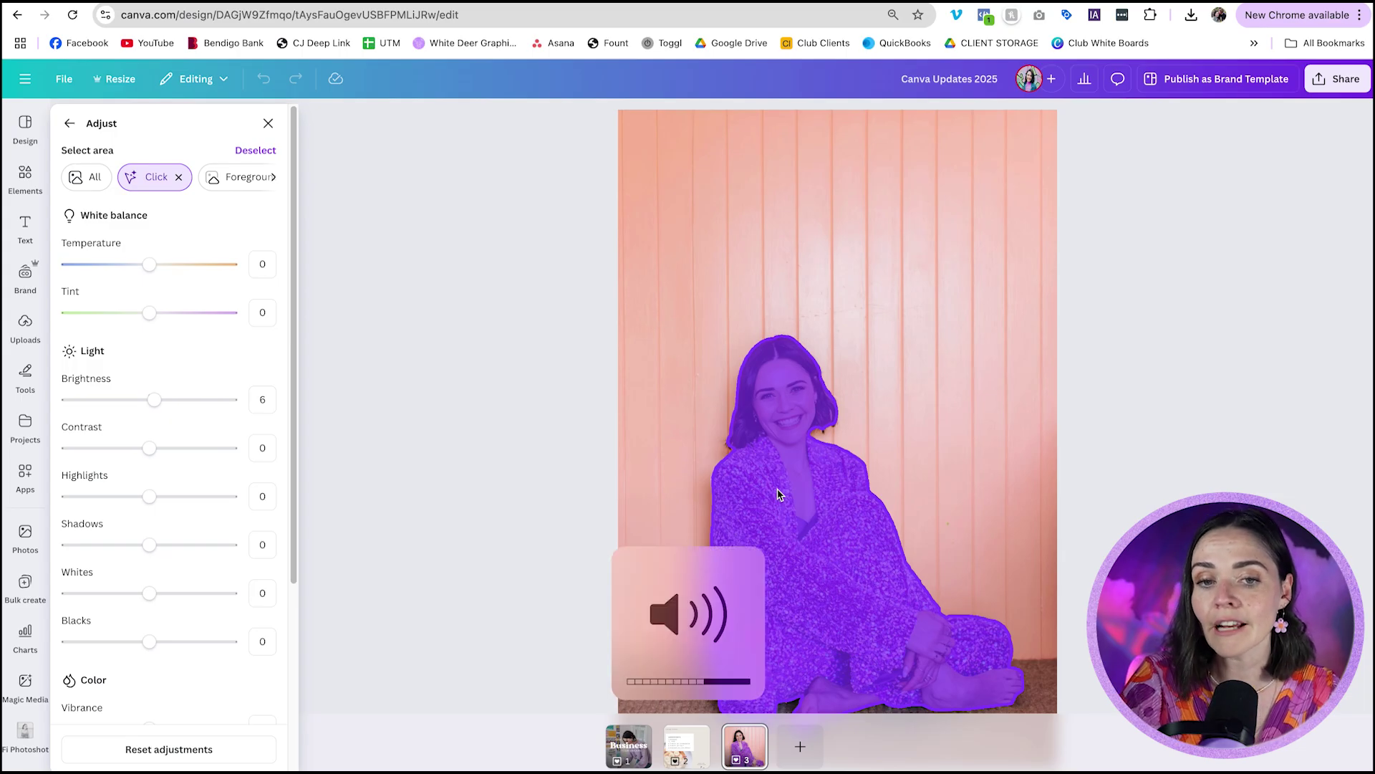
pyautogui.press('XF86AudioRaiseVolume')
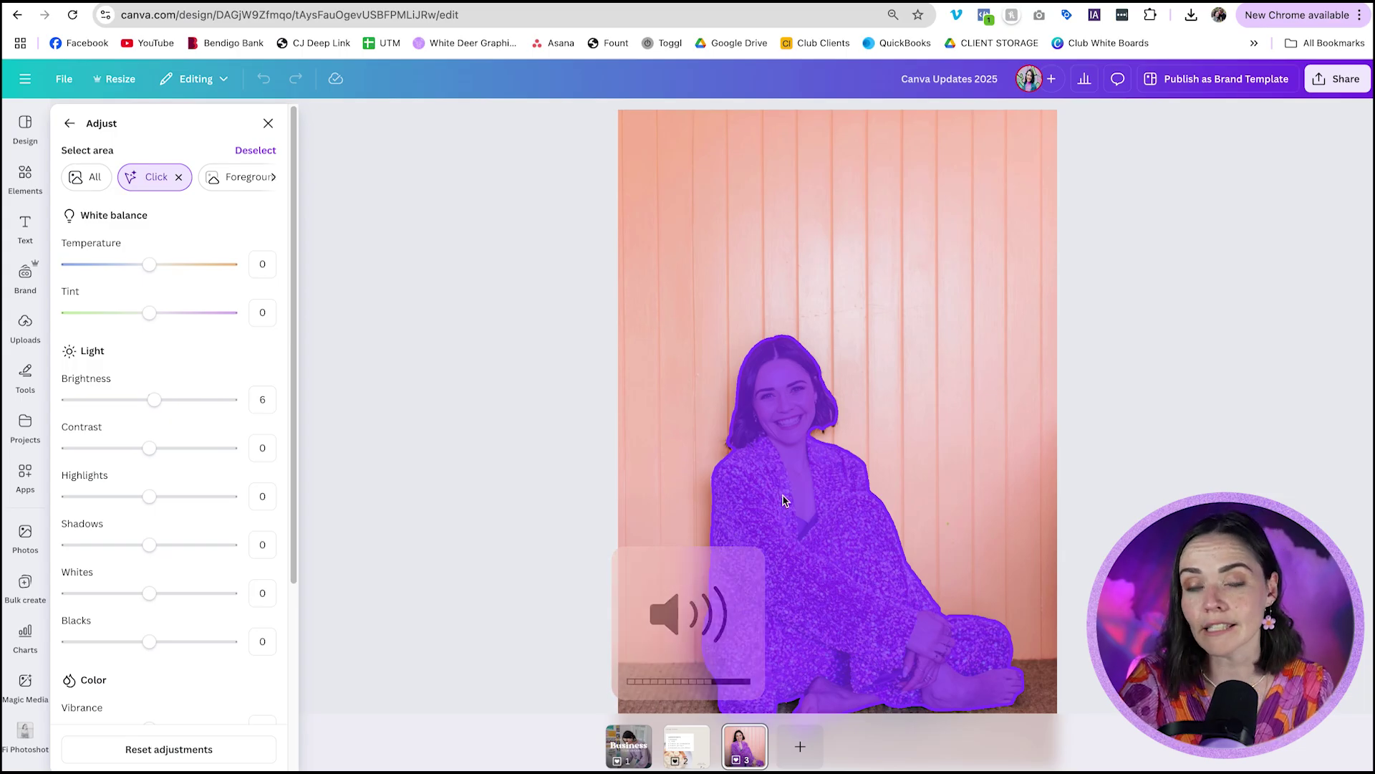
pyautogui.click(734, 407)
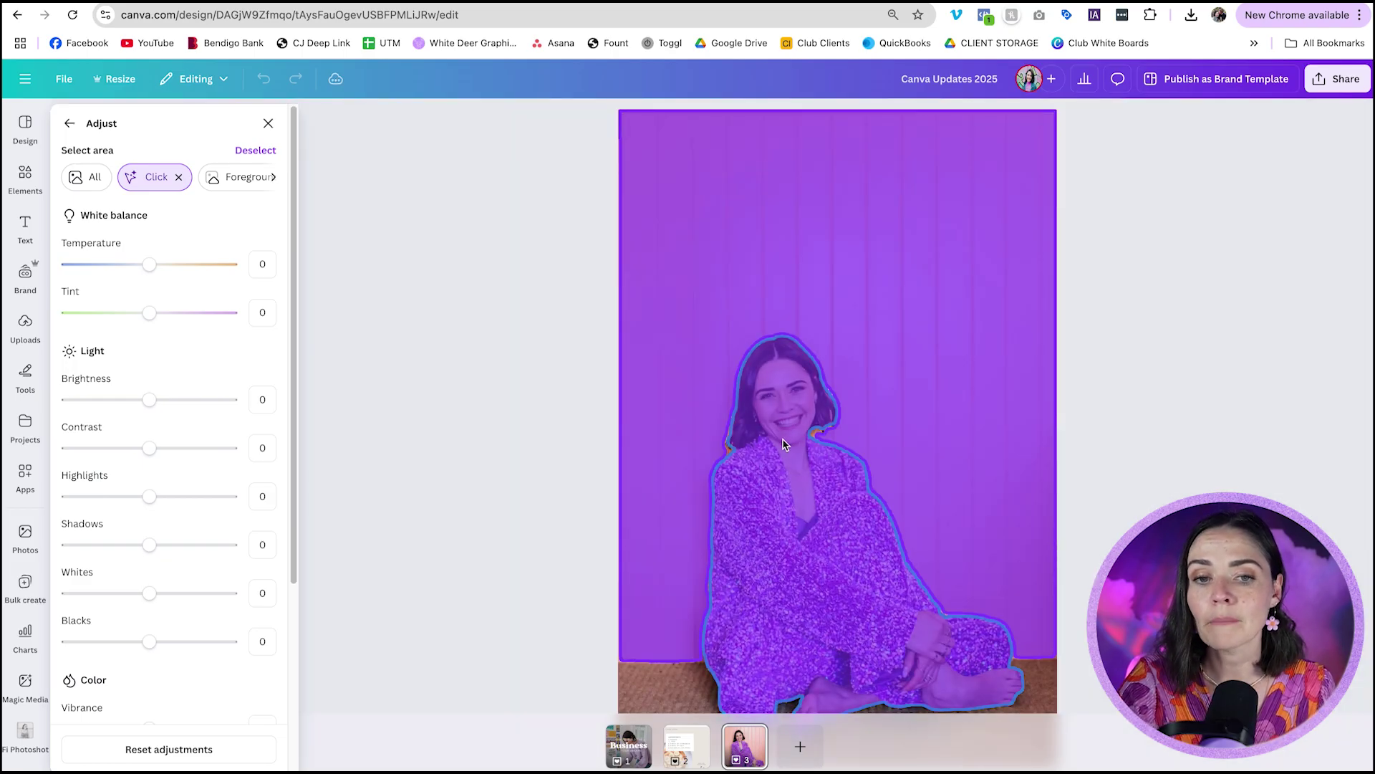
pyautogui.click(660, 386)
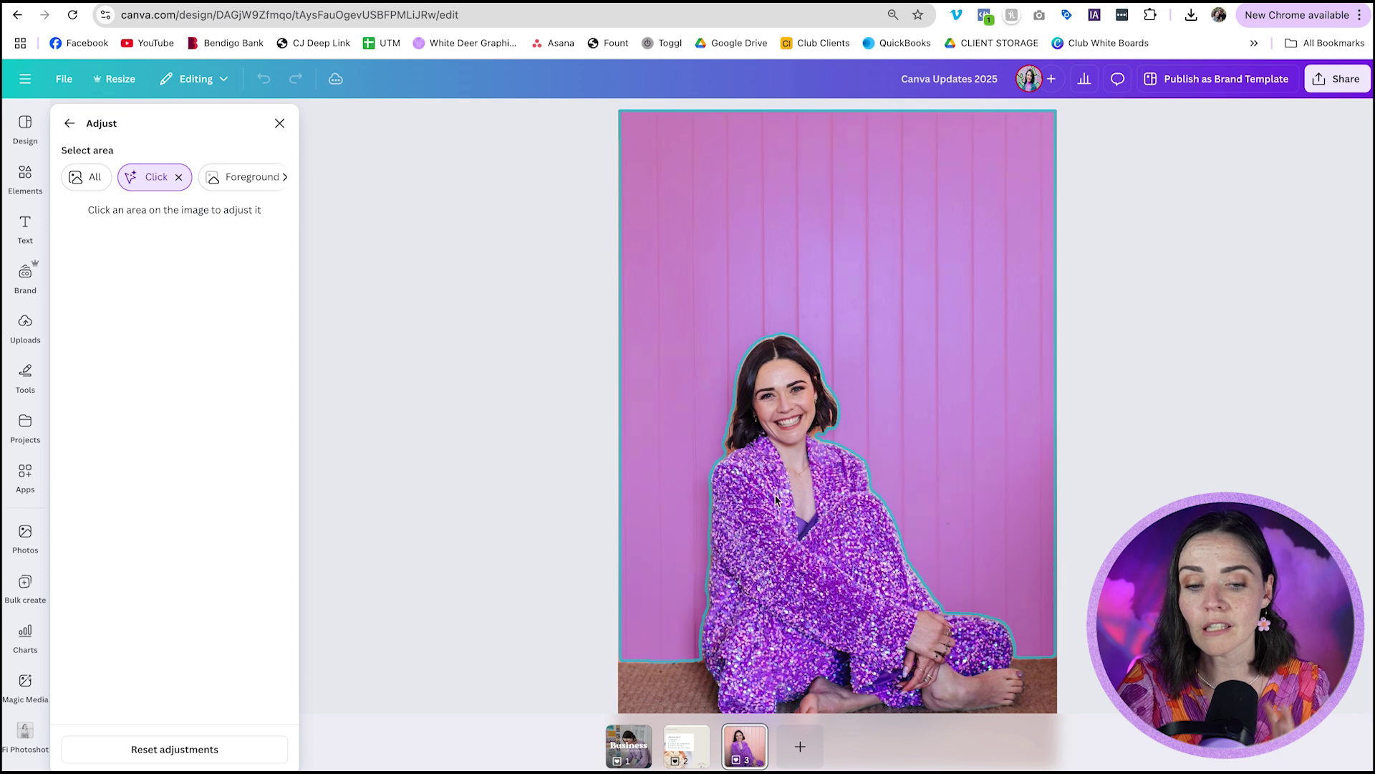
pyautogui.click(775, 500)
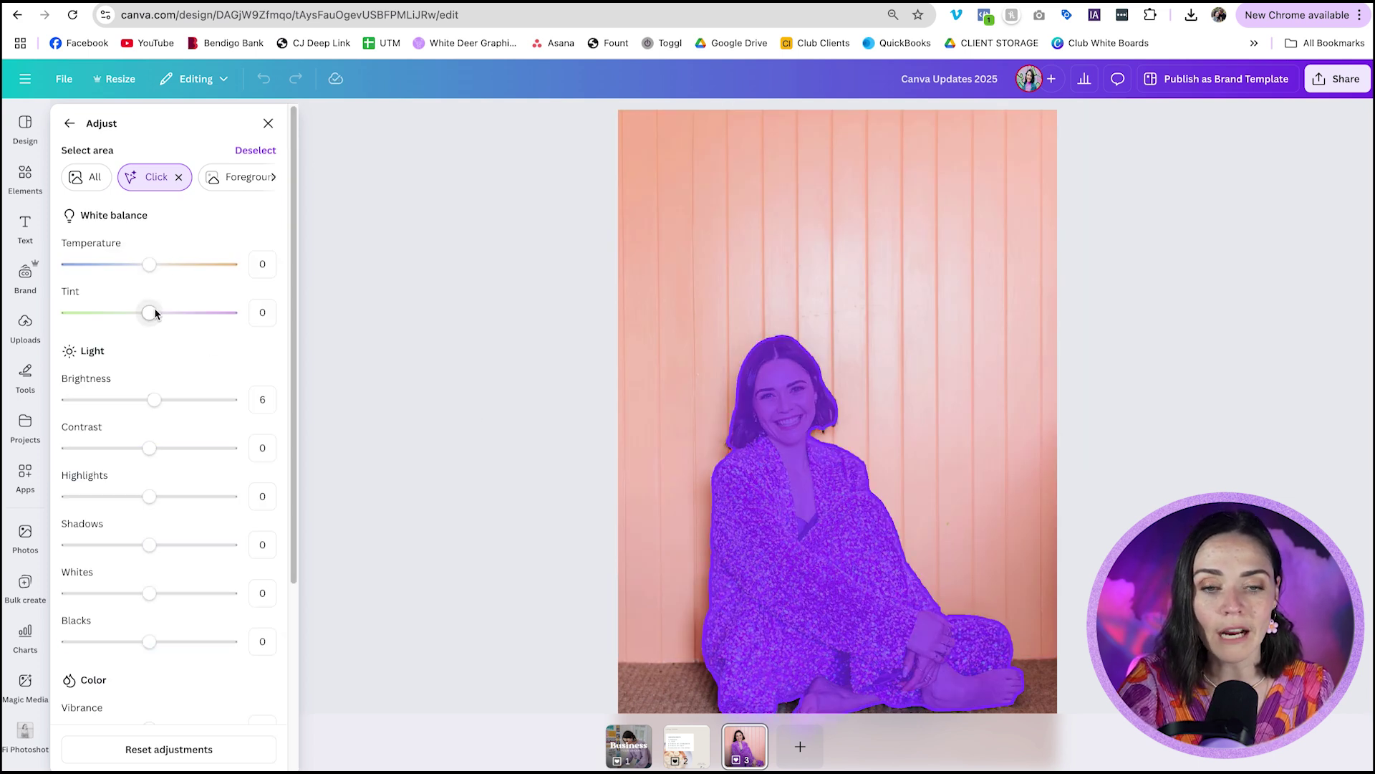
# Step: Raise the woman's Brightness to 5 and test her Vibrance, Saturation and Sharpness
pyautogui.moveTo(150, 400)
pyautogui.mouseDown()
pyautogui.moveTo(225, 401)
pyautogui.moveTo(153, 402)
pyautogui.mouseUp()
pyautogui.scroll(-2, 181, 345)
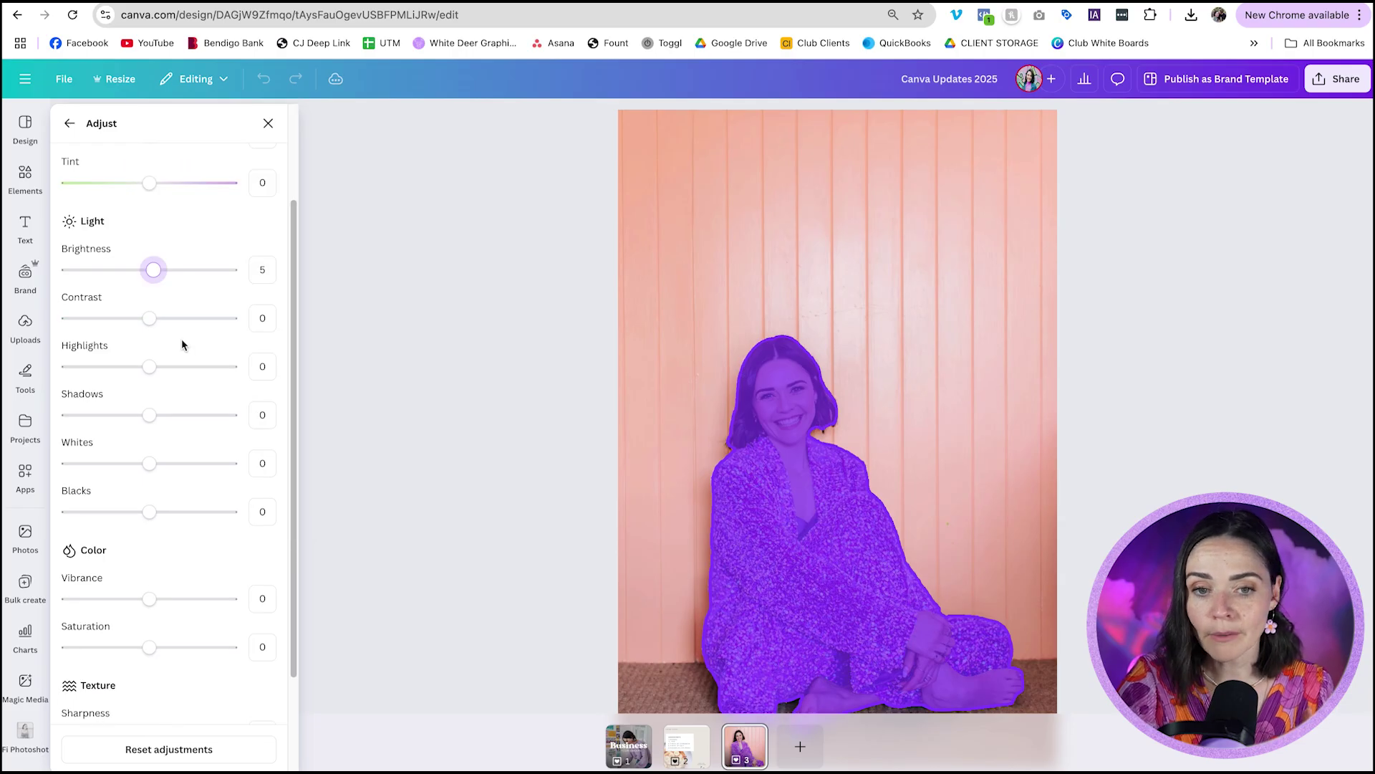
pyautogui.scroll(-1, 189, 488)
pyautogui.moveTo(152, 572); pyautogui.dragTo(103, 577)
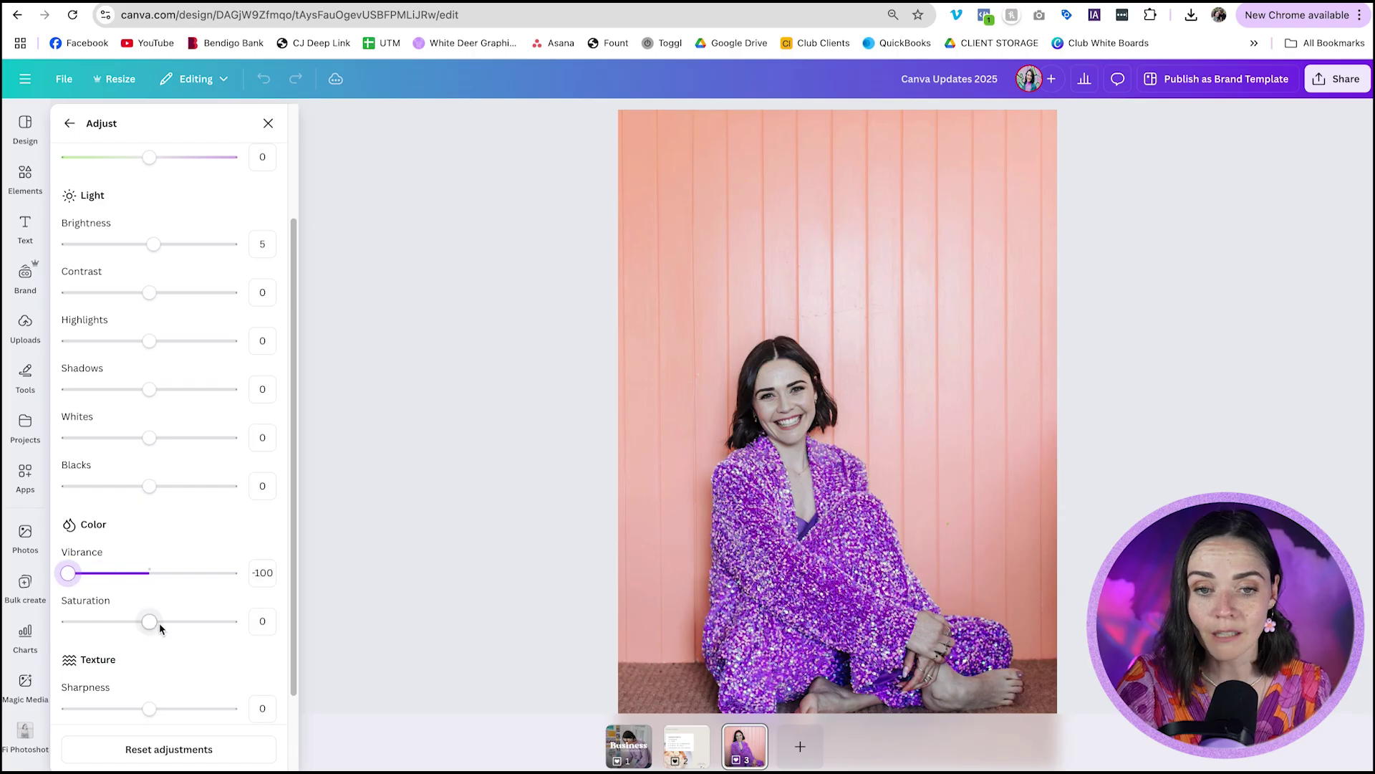
pyautogui.moveTo(159, 622); pyautogui.dragTo(40, 616)
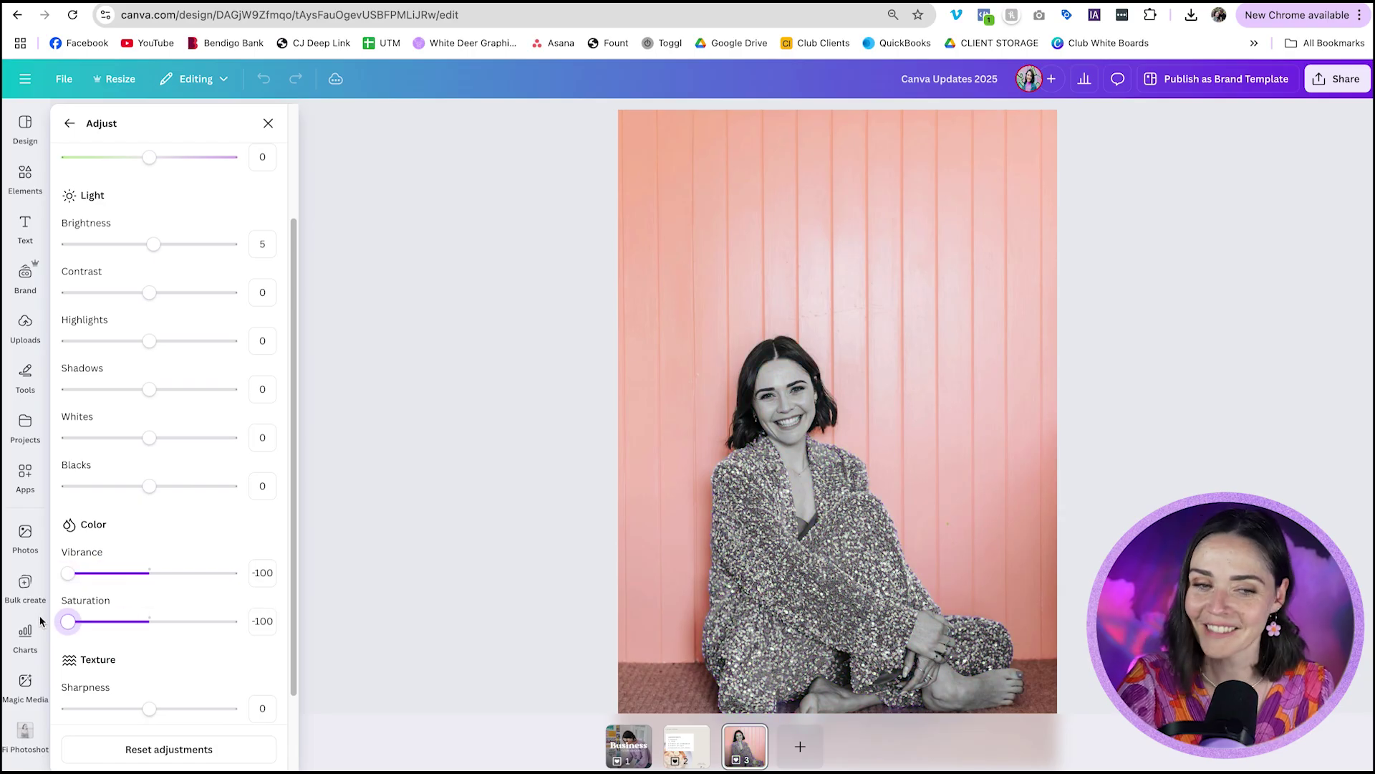
pyautogui.scroll(-1, 139, 534)
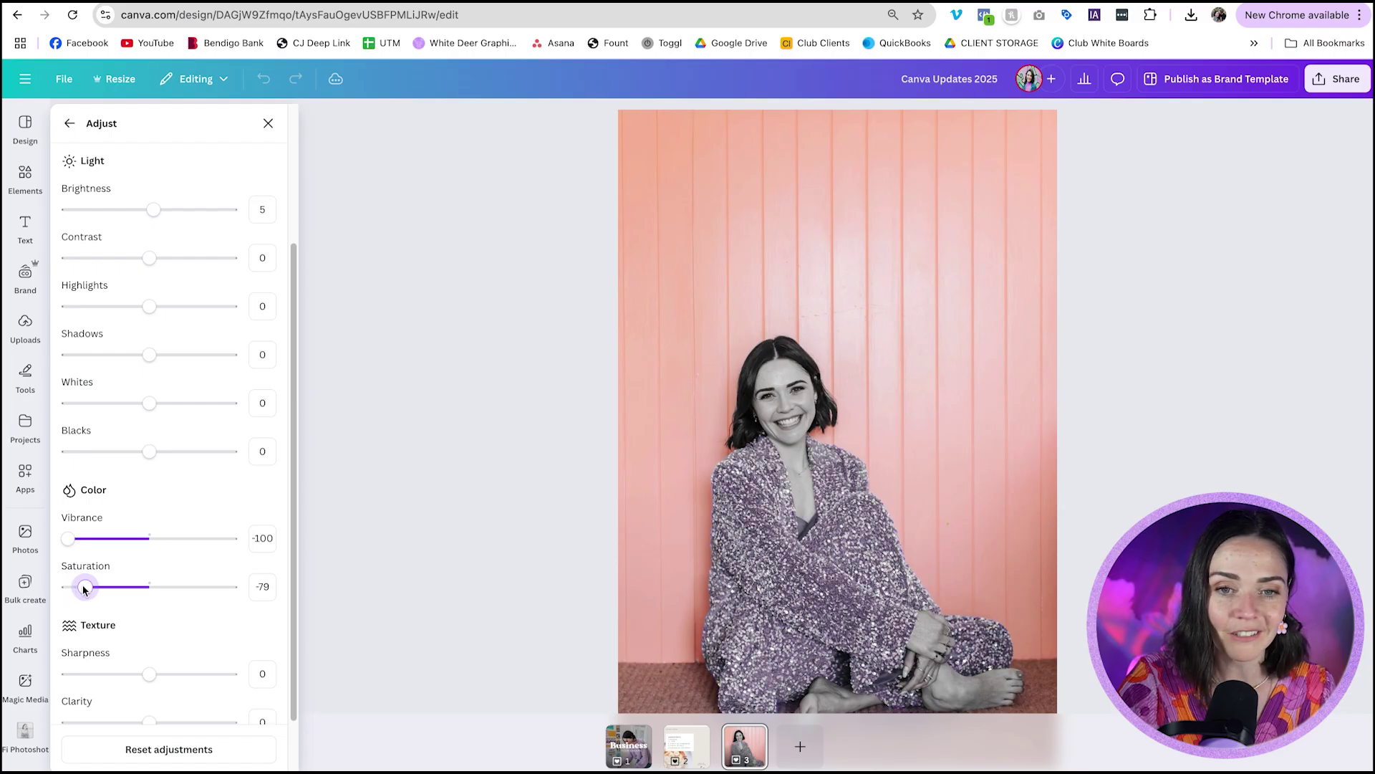
pyautogui.moveTo(70, 545); pyautogui.dragTo(152, 546)
pyautogui.moveTo(79, 585); pyautogui.dragTo(147, 586)
pyautogui.moveTo(149, 674)
pyautogui.mouseDown()
pyautogui.moveTo(256, 677)
pyautogui.moveTo(162, 673)
pyautogui.mouseUp()
pyautogui.scroll(-1, 165, 677)
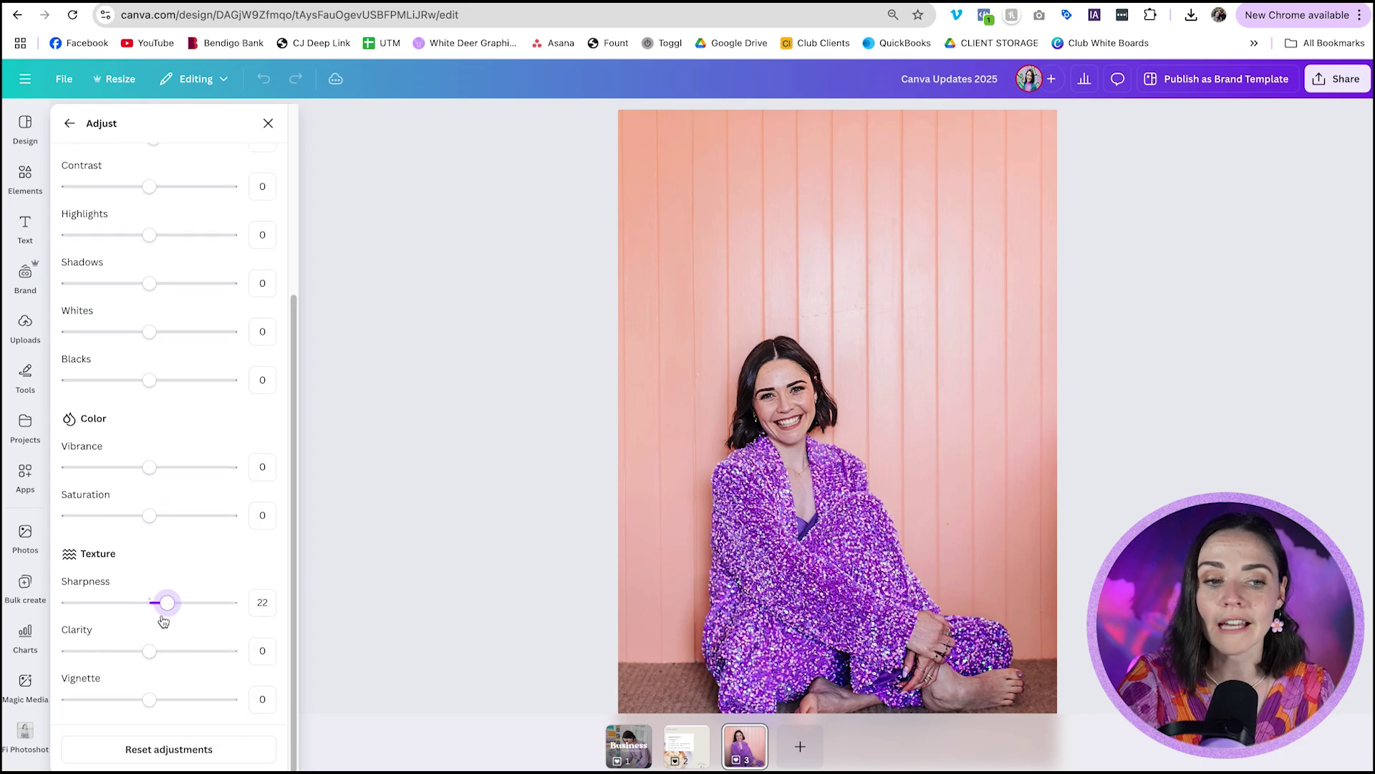
pyautogui.moveTo(157, 602)
pyautogui.mouseDown()
pyautogui.moveTo(63, 602)
pyautogui.moveTo(150, 611)
pyautogui.mouseUp()
pyautogui.scroll(4, 159, 596)
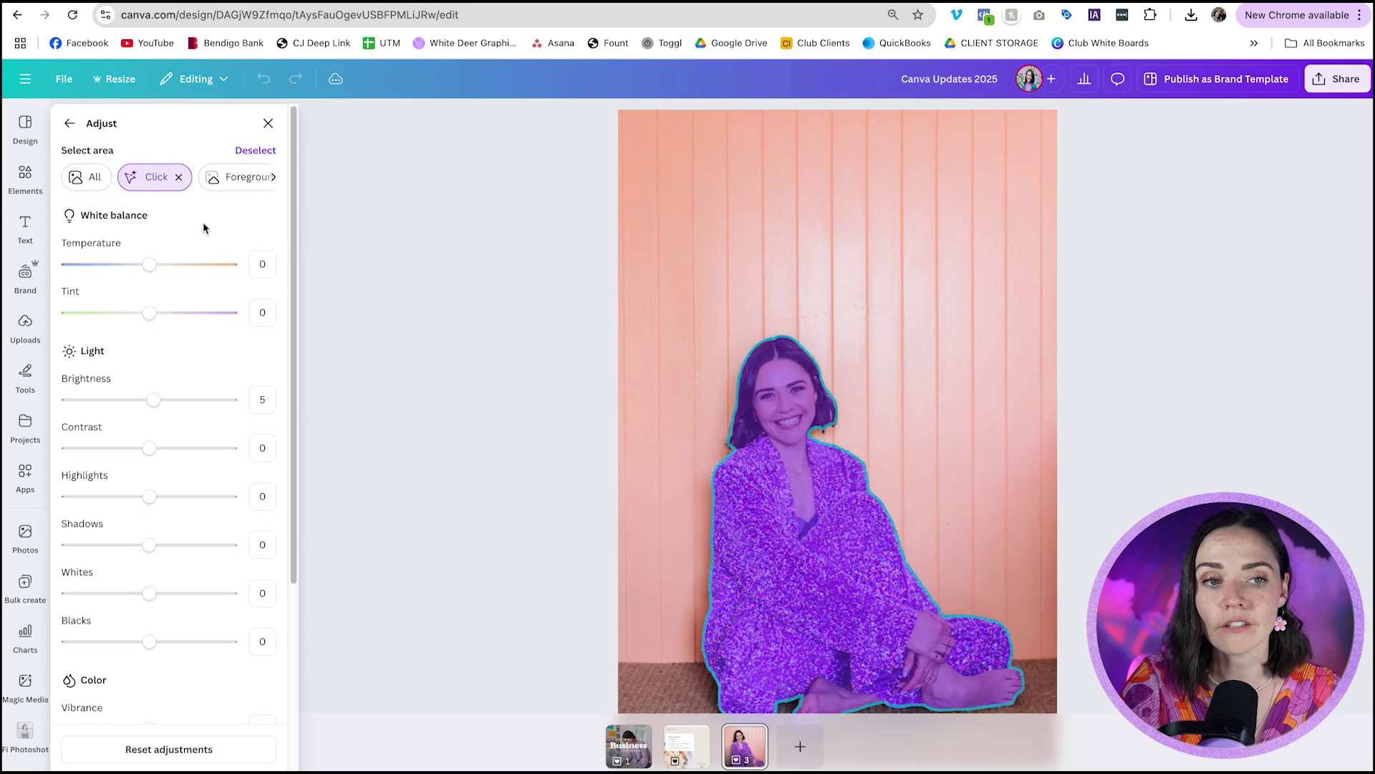
# Step: Try a Background temperature change, then switch to Foreground and raise its Brightness to 9
pyautogui.click(222, 177)
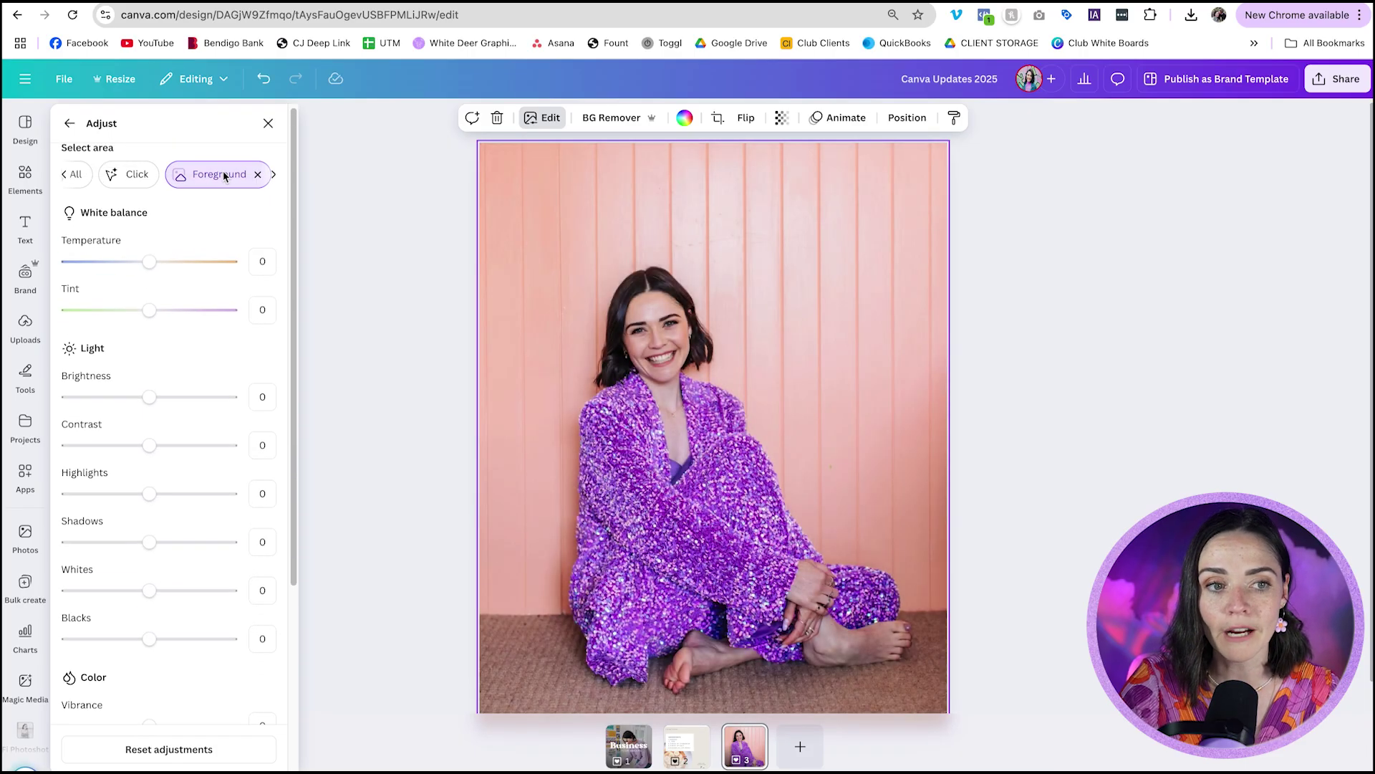
pyautogui.click(272, 179)
pyautogui.click(227, 178)
pyautogui.moveTo(149, 265)
pyautogui.mouseDown()
pyautogui.moveTo(65, 264)
pyautogui.moveTo(226, 264)
pyautogui.moveTo(2, 267)
pyautogui.moveTo(149, 264)
pyautogui.mouseUp()
pyautogui.click(132, 181)
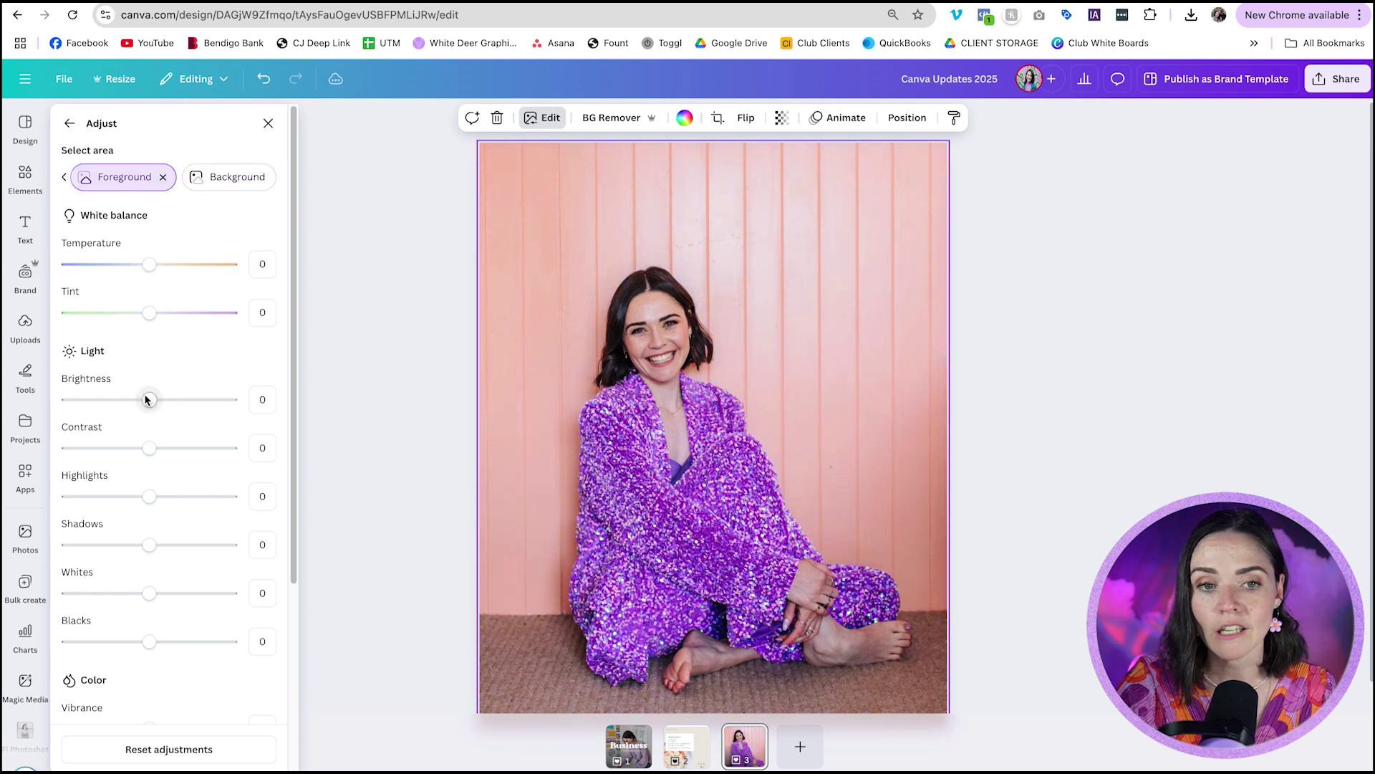
pyautogui.moveTo(148, 401)
pyautogui.mouseDown()
pyautogui.moveTo(233, 401)
pyautogui.moveTo(149, 407)
pyautogui.mouseUp()
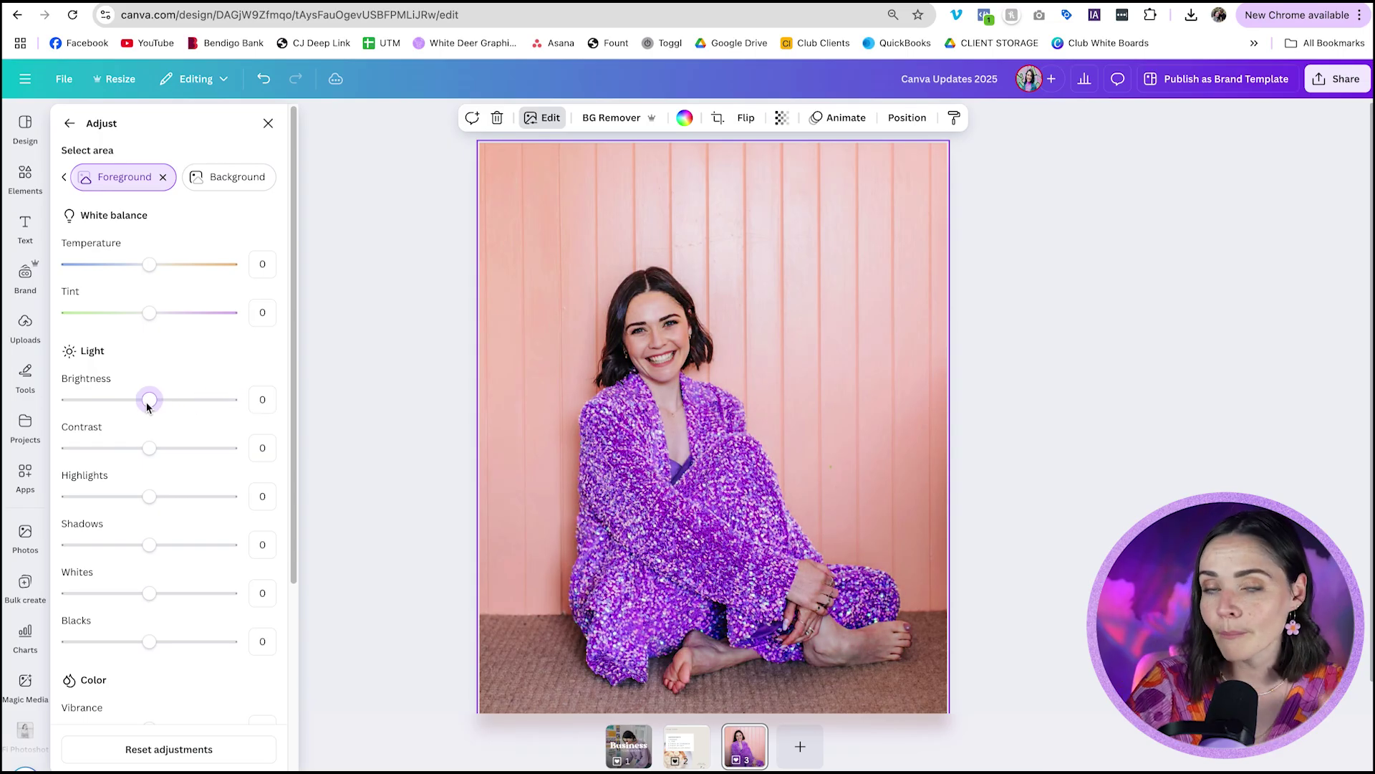